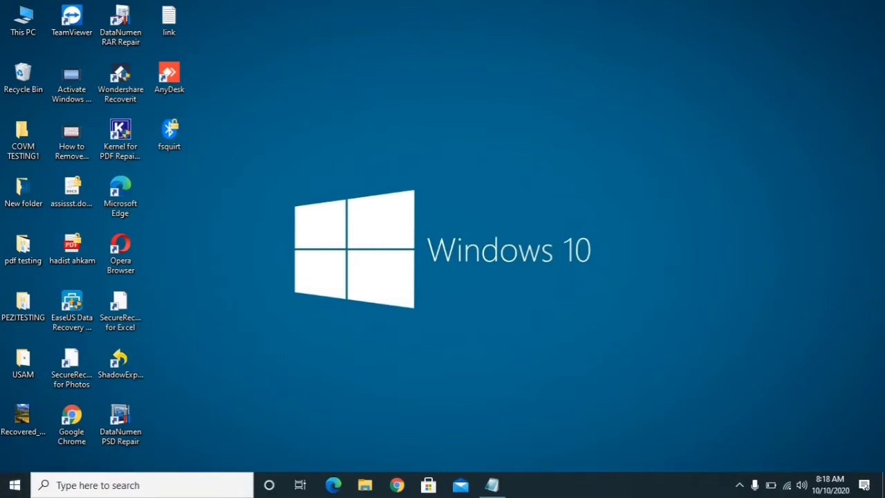
- Find Notepad through the Windows search and run it as administrator
left_click(81, 484)
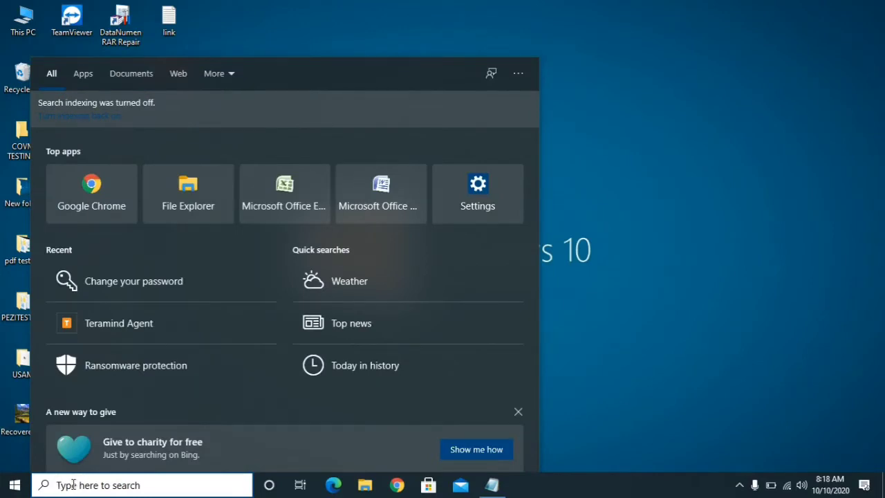
type("note")
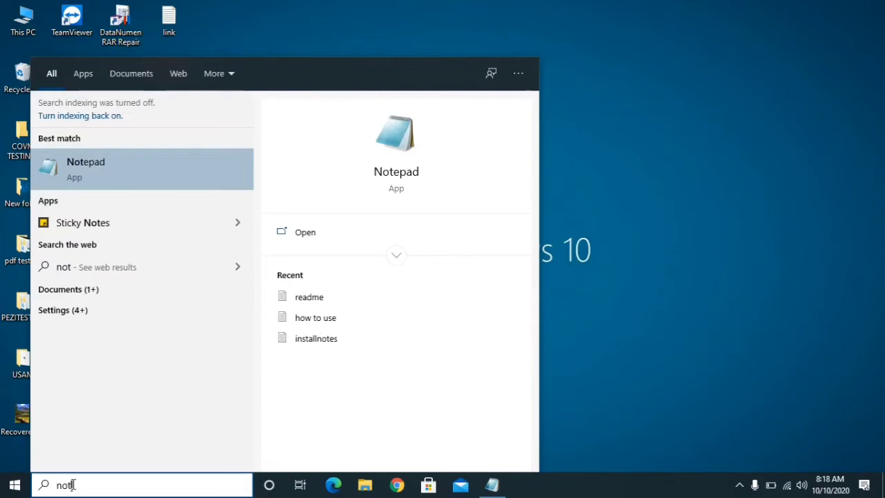
right_click(115, 180)
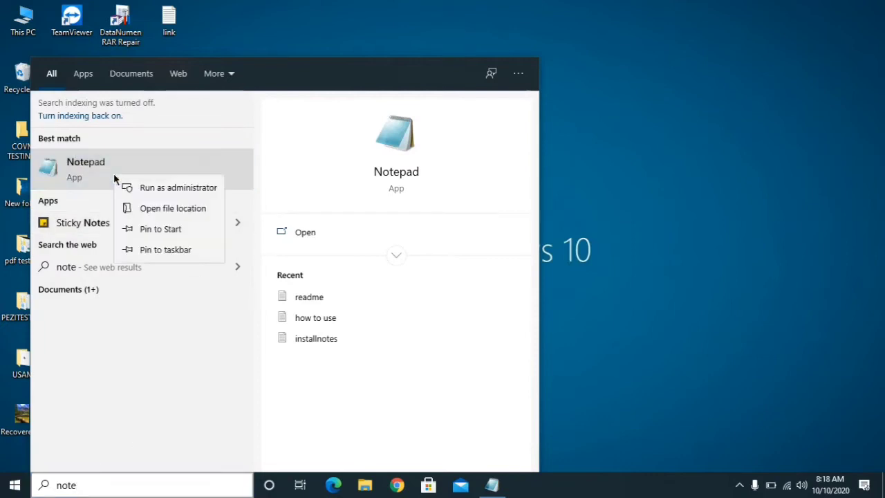
left_click(174, 191)
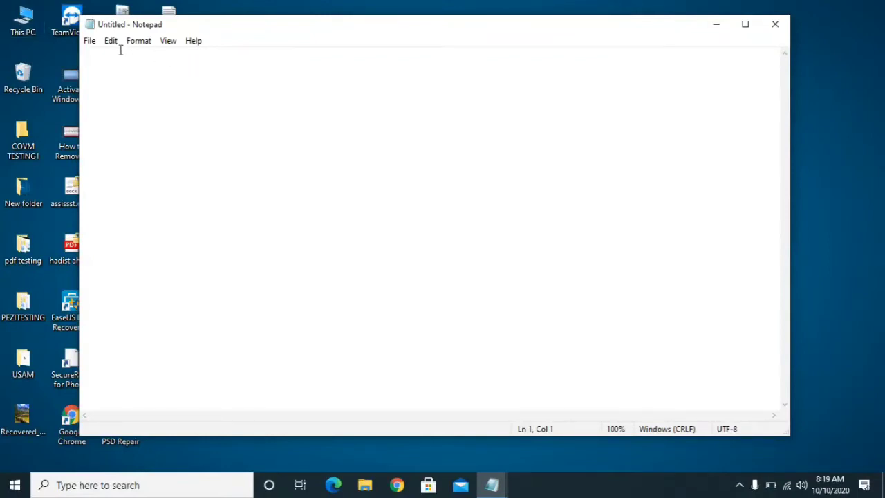
- Start opening a file and browse to the Windows folder on Local Disk (C:)
left_click(87, 42)
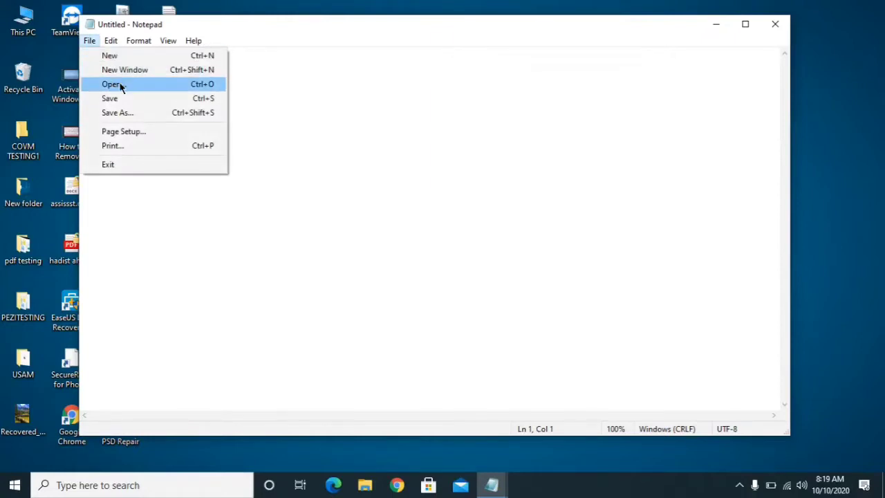
left_click(120, 85)
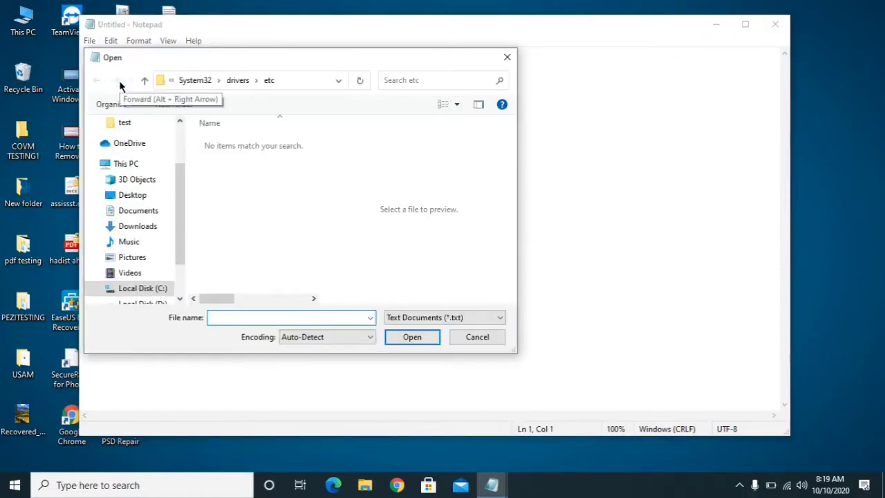
left_click(139, 295)
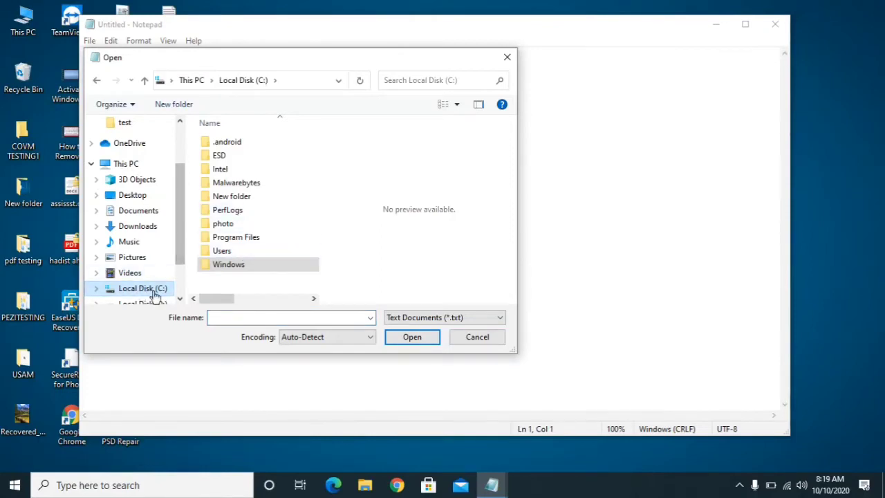
scroll(245, 212, "down", 3)
scroll(246, 221, "up", 3)
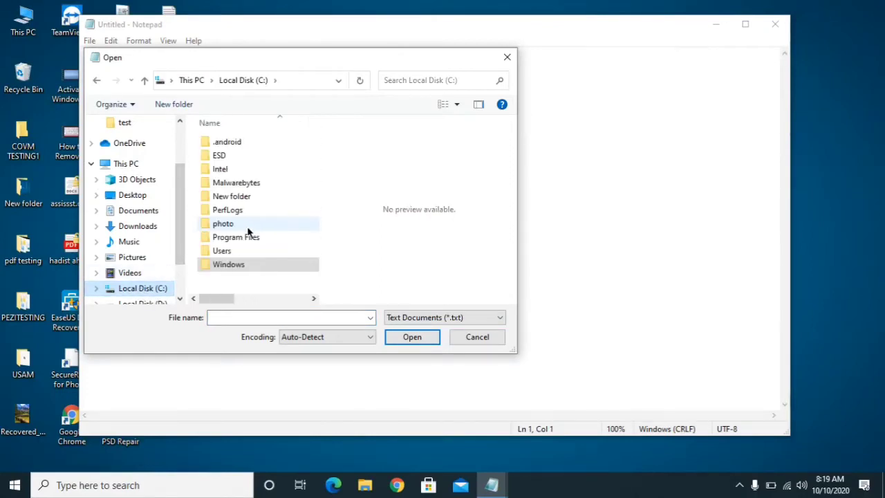
double_click(239, 265)
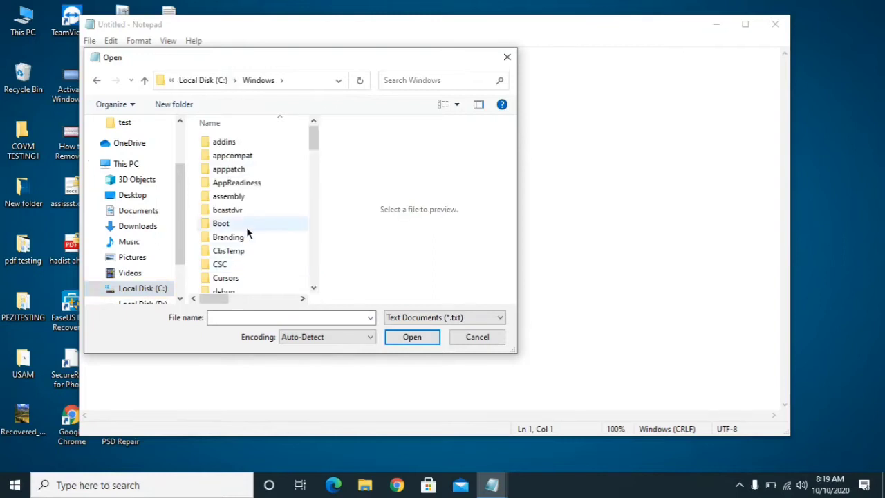
- Browse from the Windows folder into System32, drivers and the etc folder
scroll(246, 228, "down", 5)
scroll(247, 232, "down", 15)
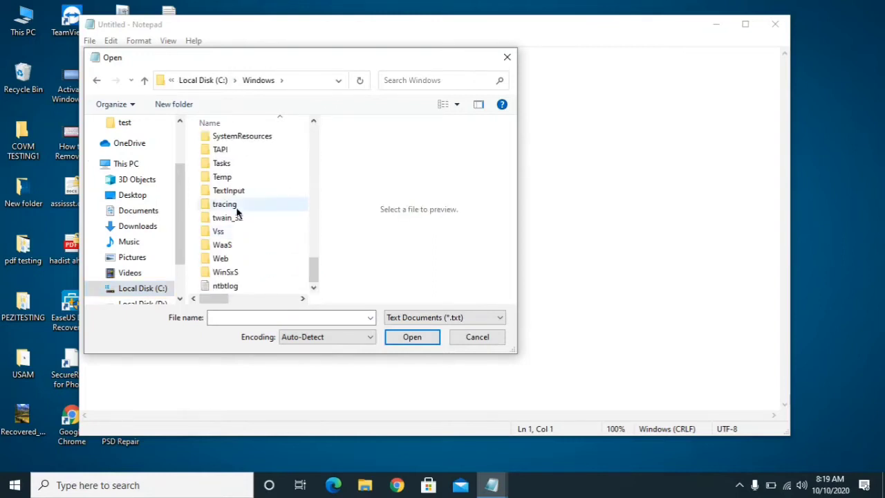
scroll(237, 195, "up", 2)
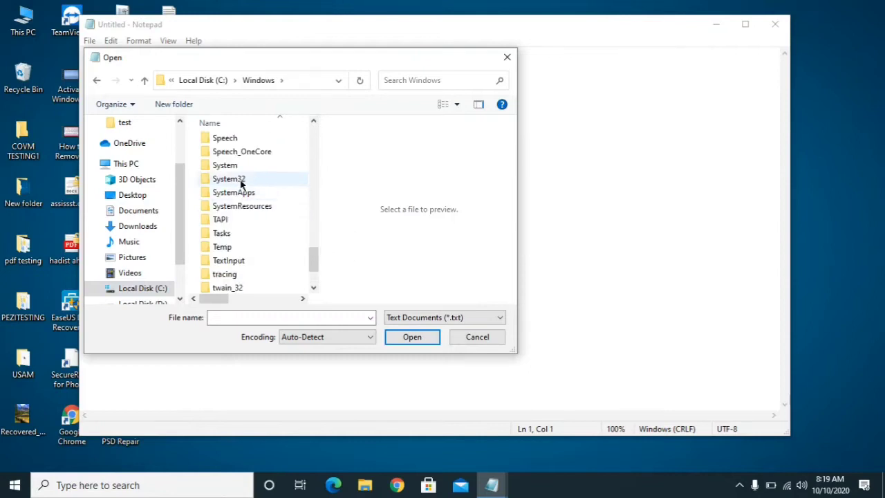
left_click(241, 182)
double_click(242, 181)
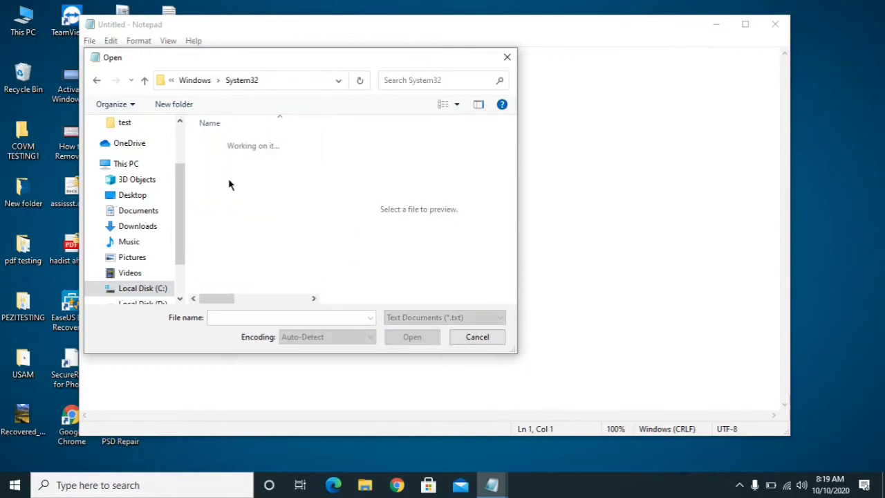
scroll(232, 181, "down", 3)
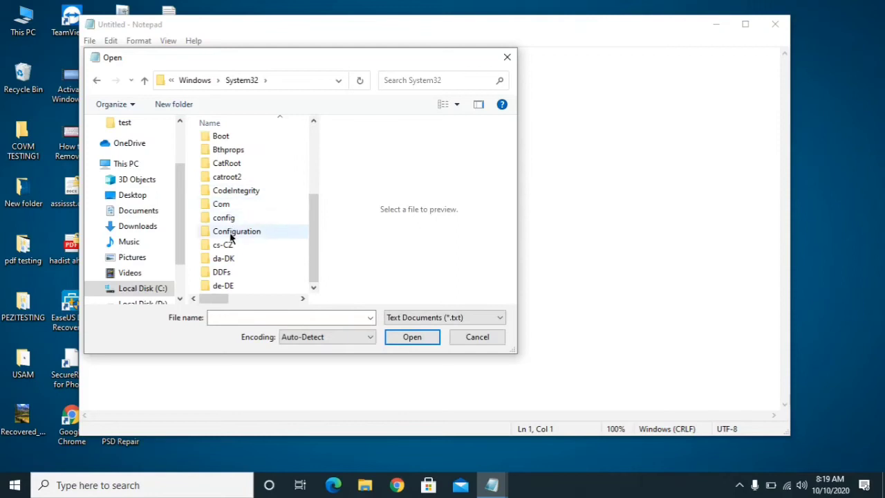
scroll(231, 245, "down", 3)
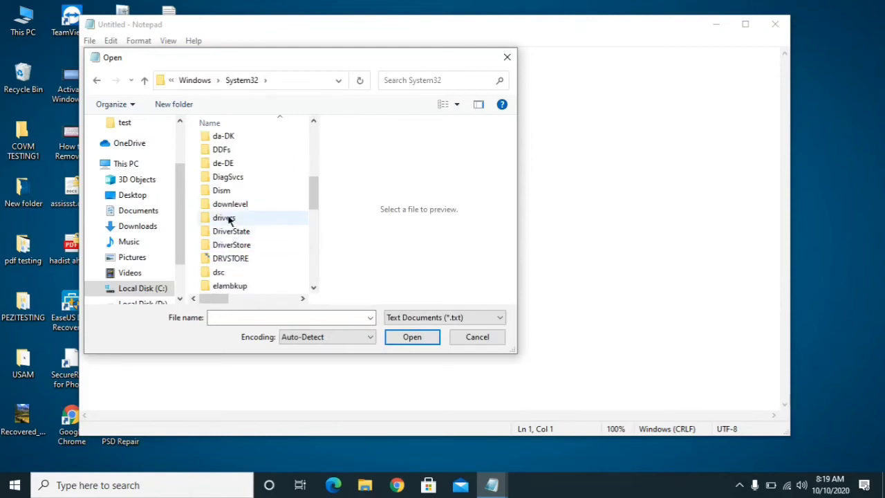
double_click(228, 218)
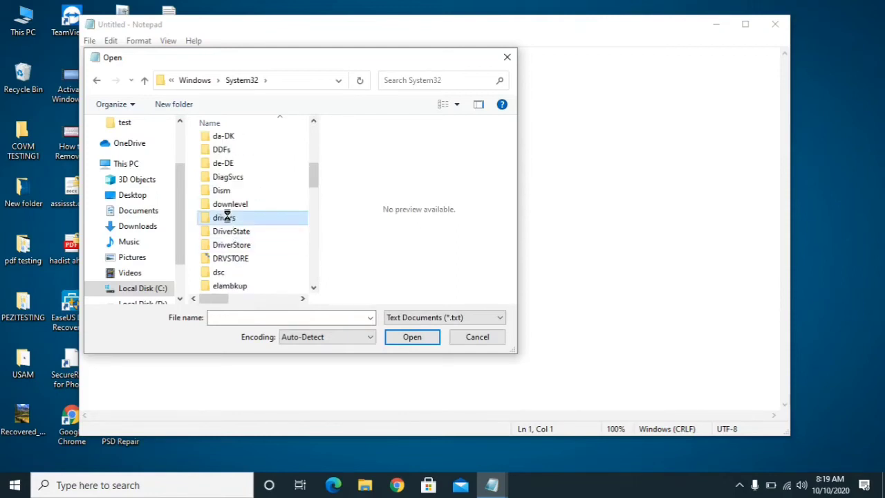
double_click(220, 171)
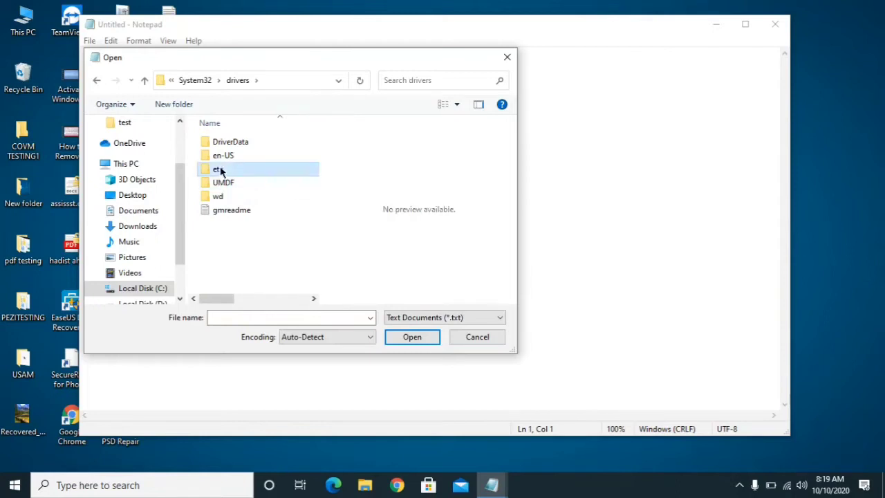
- Show all file types in the etc folder and open the hosts file
left_click(432, 319)
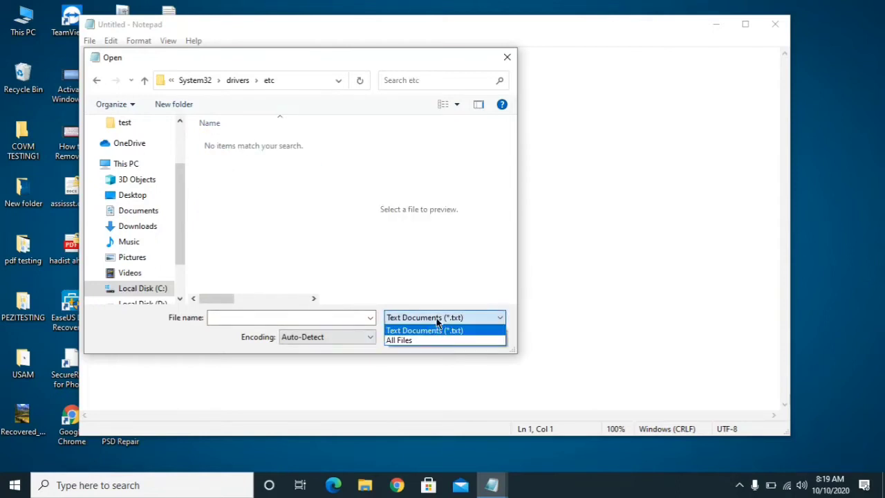
left_click(418, 341)
left_click(226, 144)
double_click(227, 144)
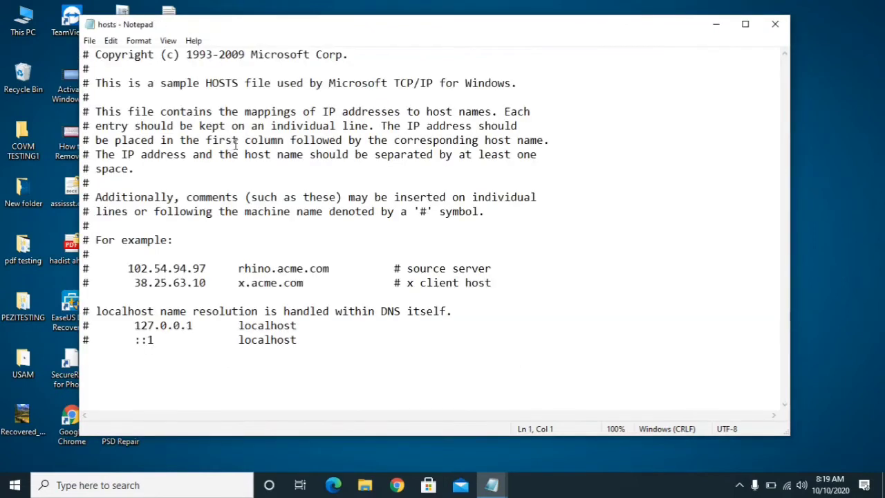
- Highlight the example and localhost entries in the hosts file, and place the cursor on the empty line below them
left_click_drag(302, 337, 87, 269)
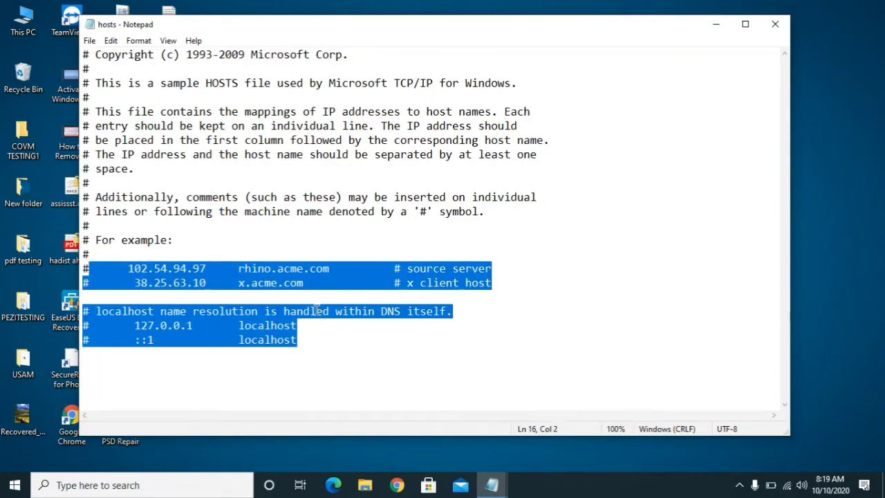
left_click(316, 296)
left_click(320, 353)
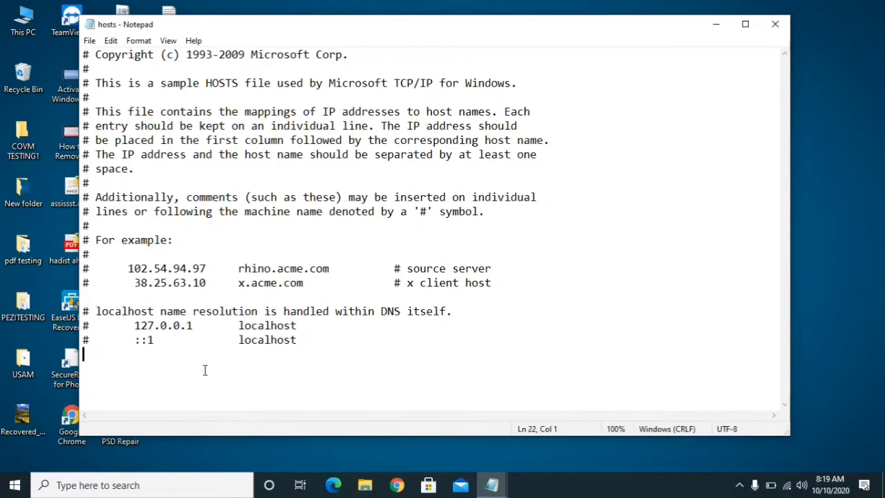
- Add the sample lines "ggfgd" and "dgddf" below the localhost entries, and delete both of them
type("ggfgd ")
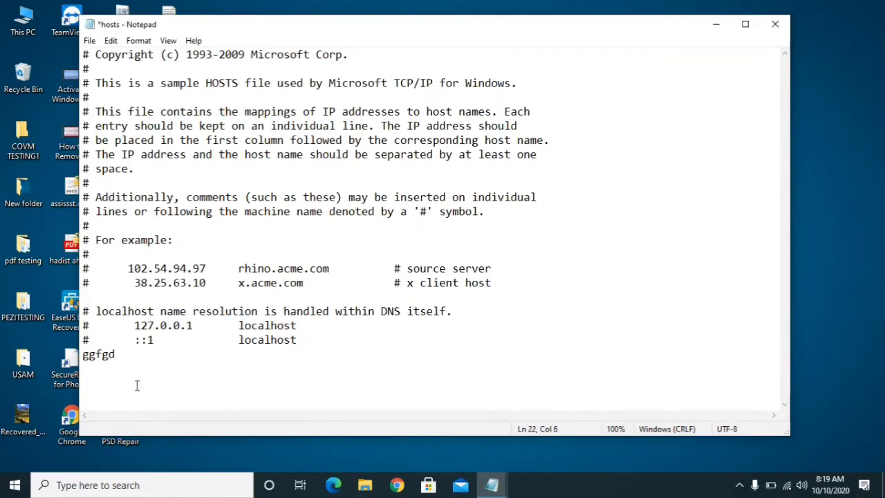
type("dgddf")
left_click_drag(121, 366, 87, 356)
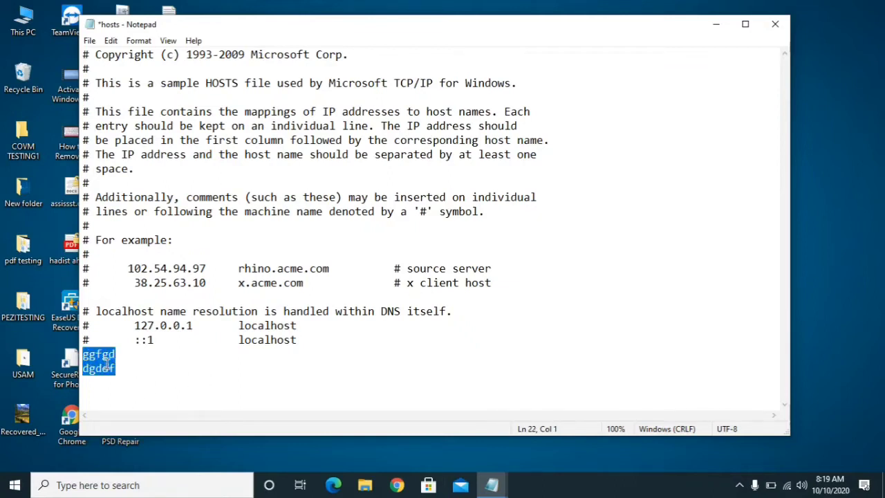
right_click(116, 360)
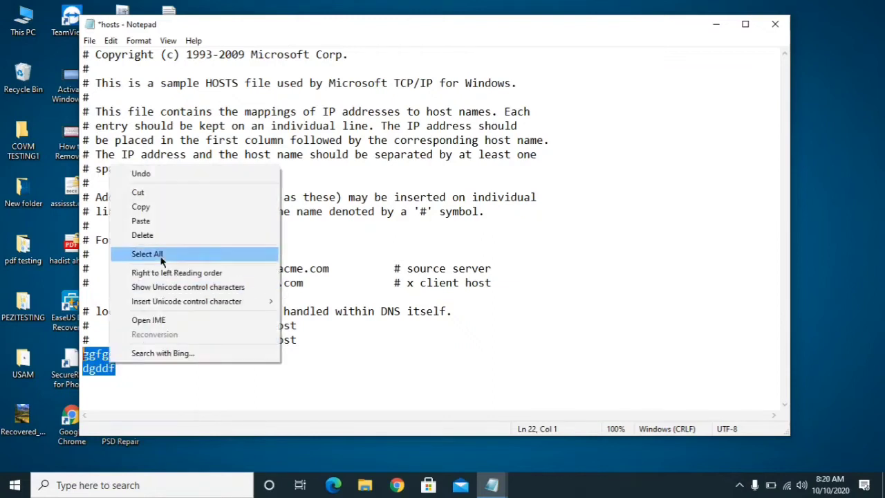
left_click(175, 235)
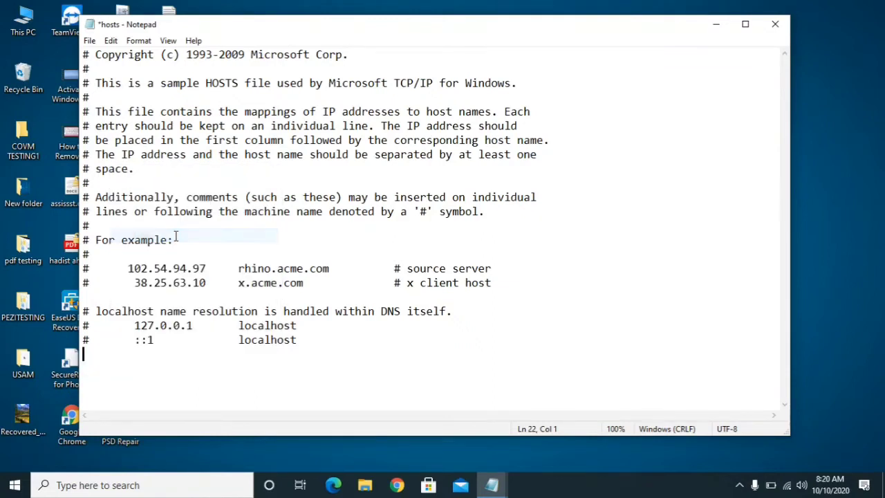
- Close the hosts file without saving the changes
left_click(89, 40)
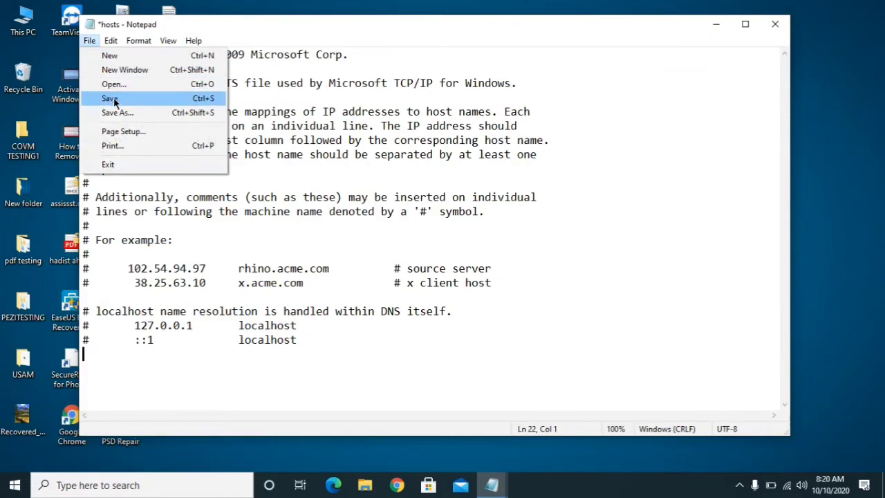
left_click(324, 232)
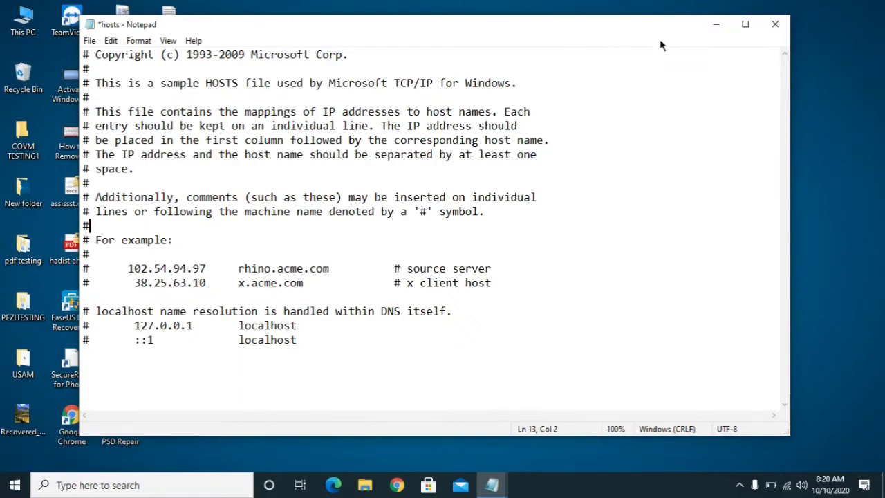
left_click(778, 28)
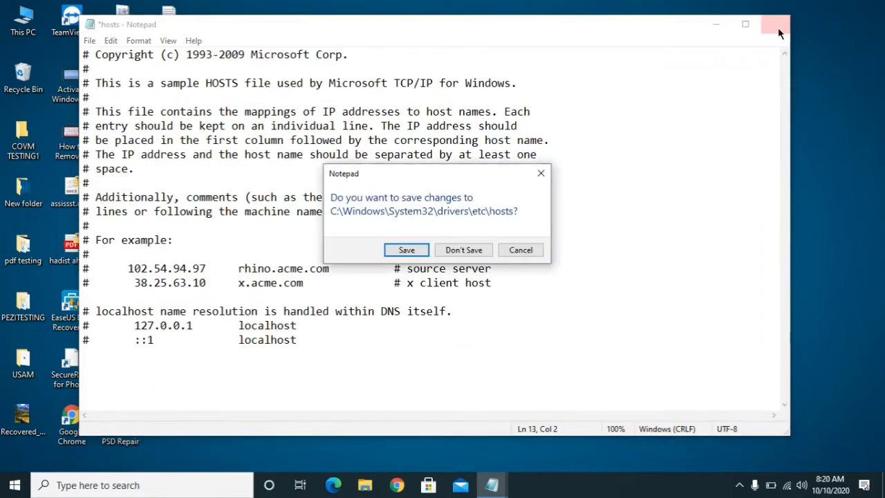
left_click(480, 253)
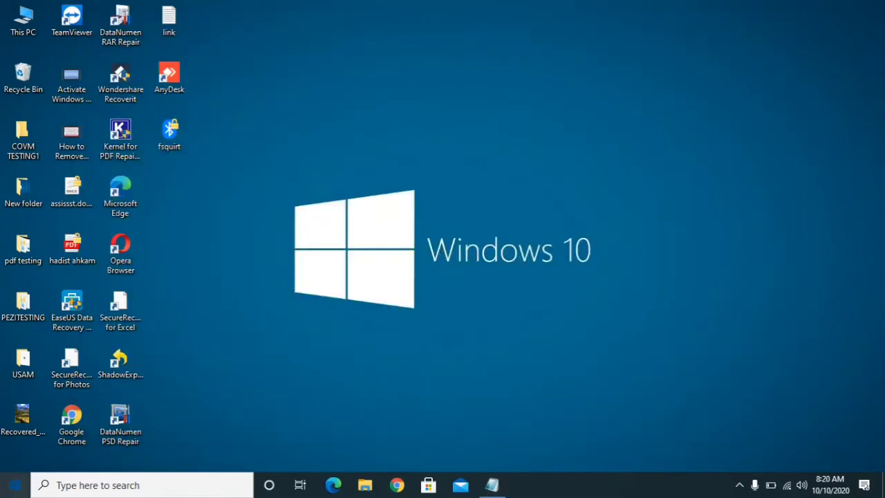
- Search Windows for appwiz.cpl and open this control panel item
left_click(14, 487)
left_click(88, 477)
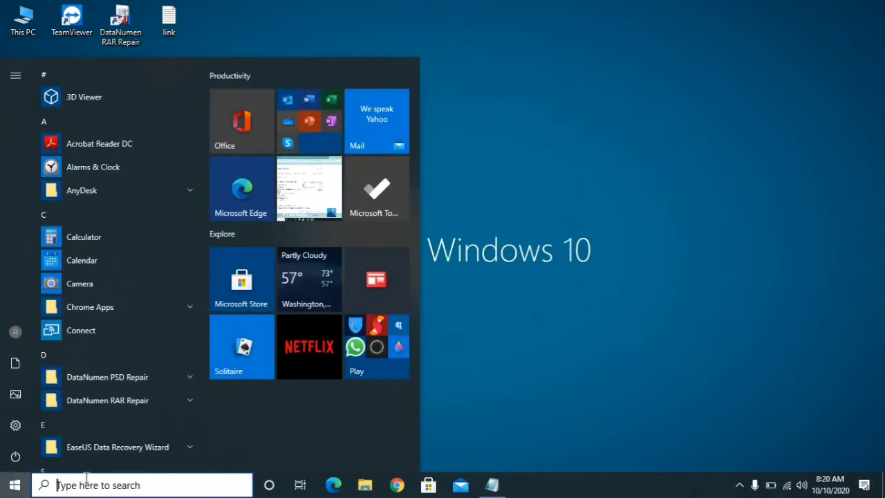
type("co")
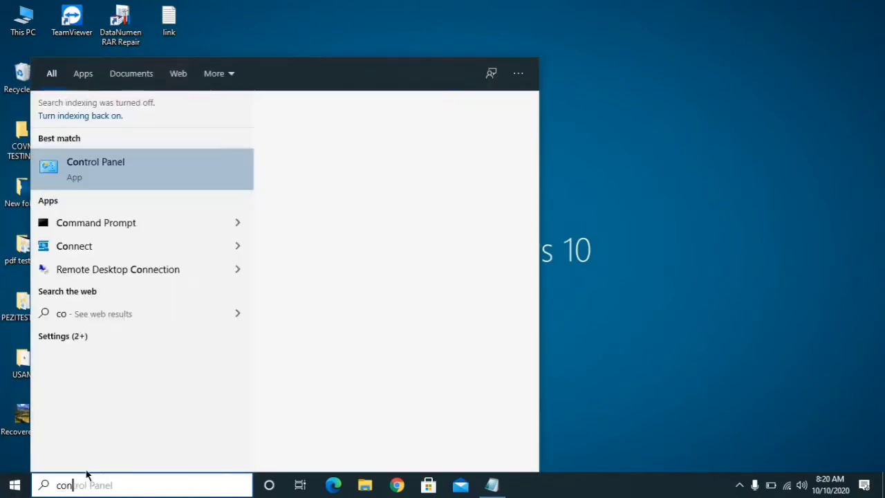
type("n")
key("BackSpace")
key("BackSpace")
key("BackSpace")
type("appwiz")
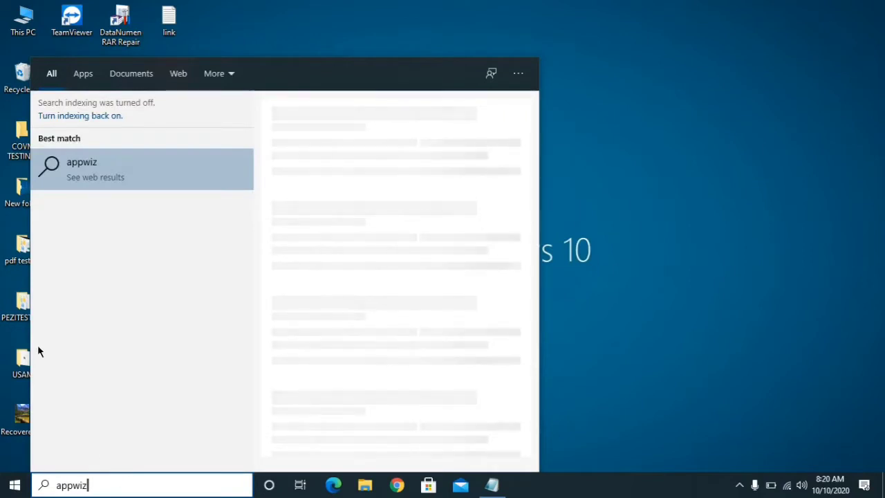
type(".")
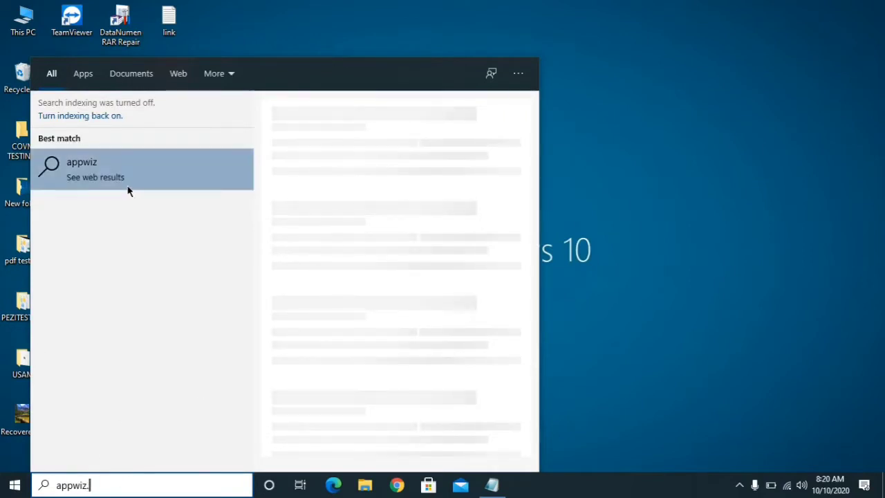
type("cpl")
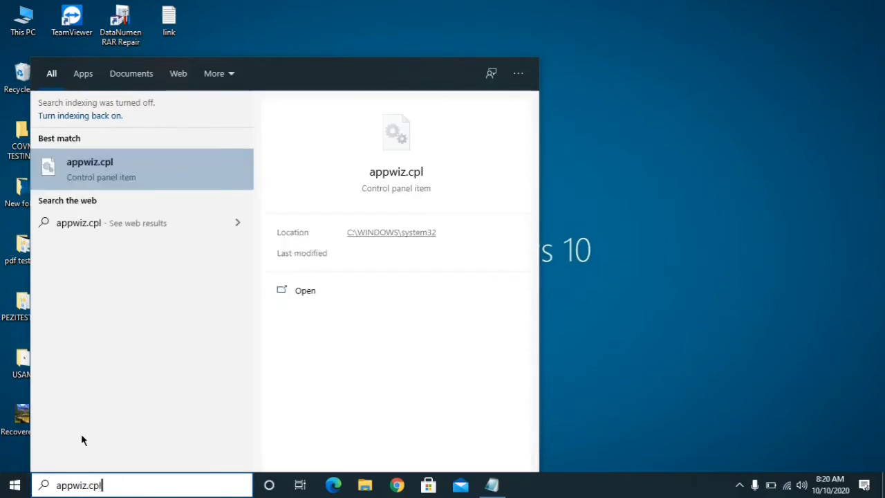
left_click(87, 169)
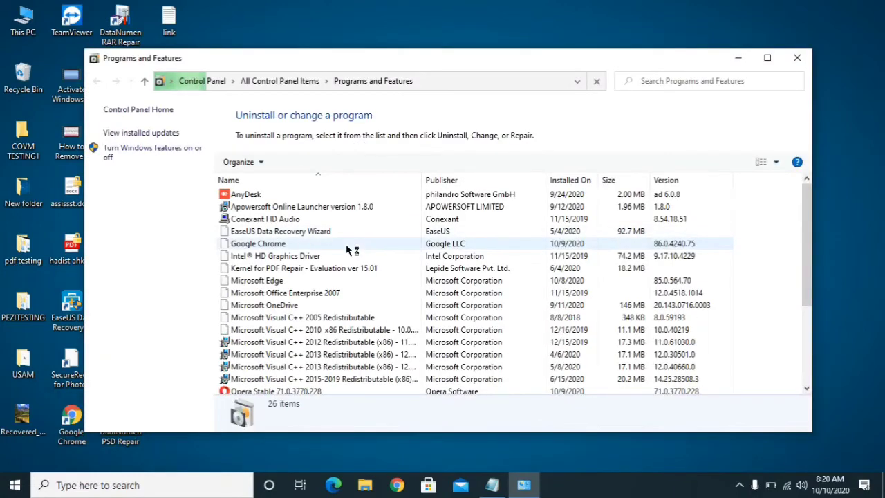
- Examine the list of installed programs and their installation dates for unwanted software, selecting the Apowersoft Online Launcher entry
scroll(349, 250, "down", 3)
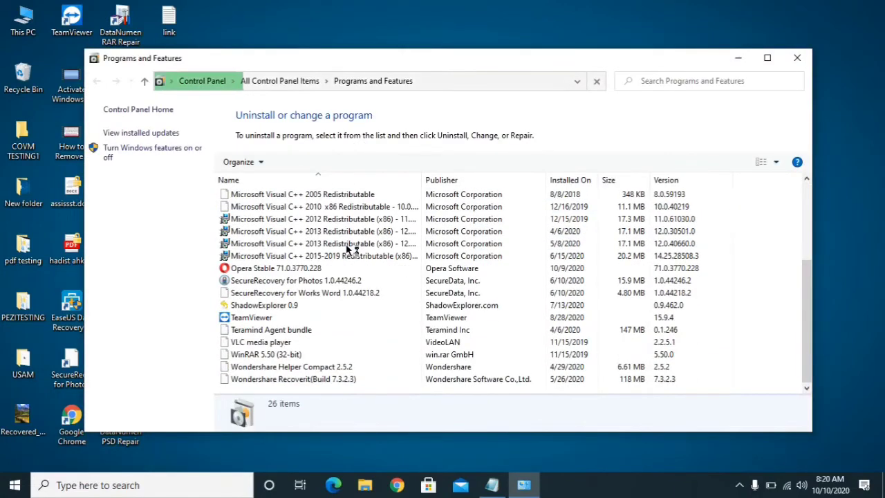
scroll(349, 259, "up", 3)
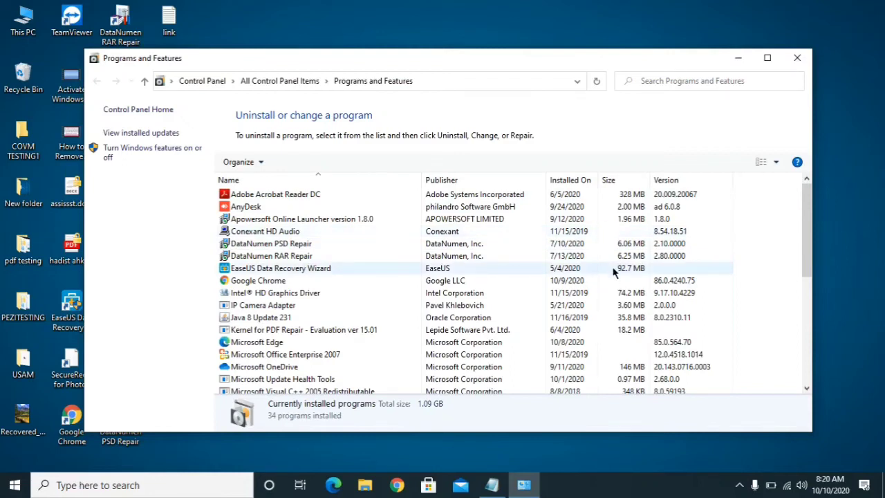
left_click(571, 221)
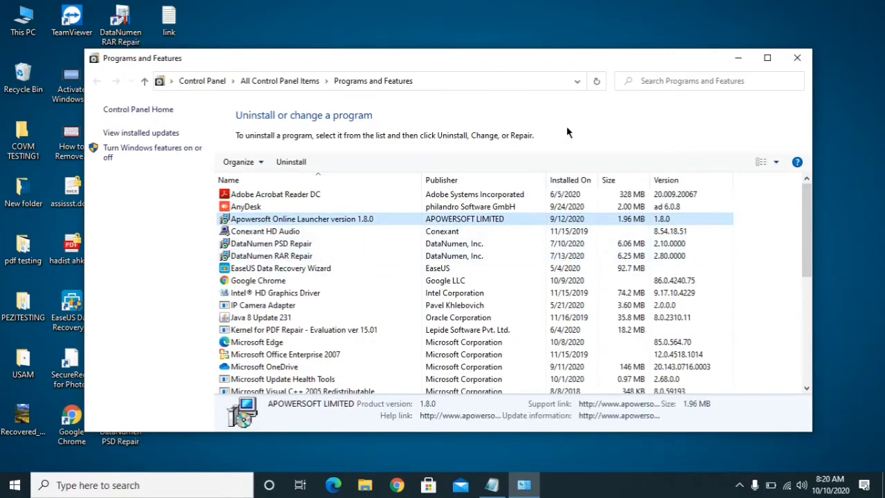
scroll(557, 211, "down", 3)
scroll(558, 211, "down", 3)
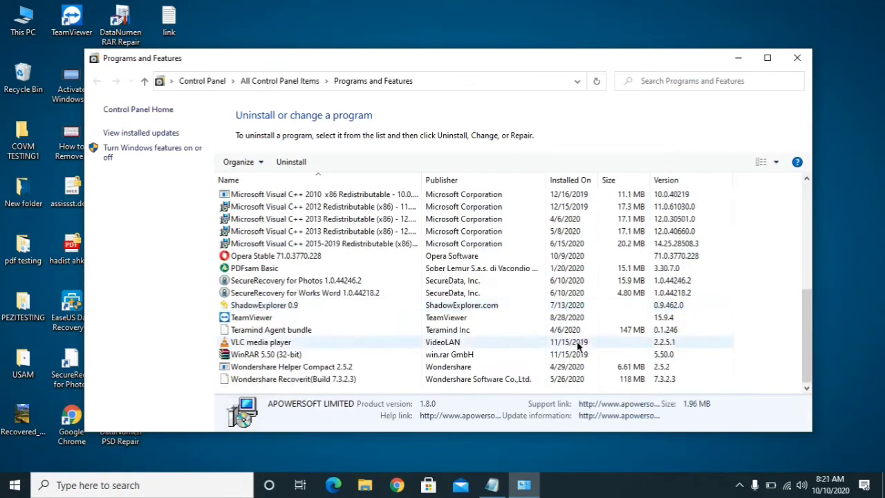
scroll(571, 319, "up", 3)
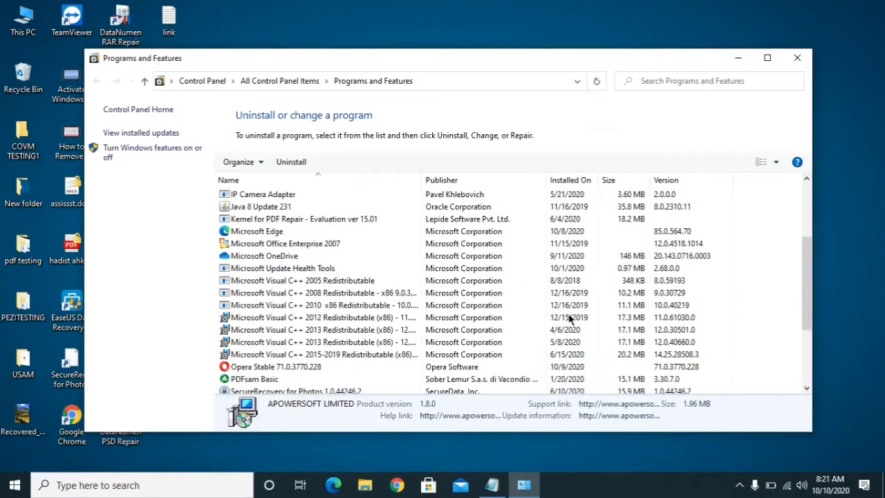
scroll(571, 319, "up", 3)
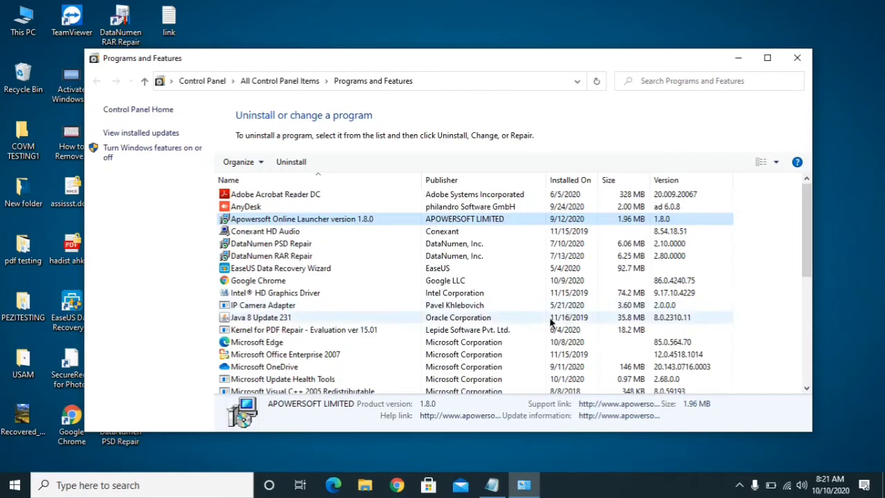
- Show the uninstall and repair options for DataNumen RAR Repair, dismiss them without uninstalling, and close Programs and Features
left_click(275, 257)
right_click(276, 257)
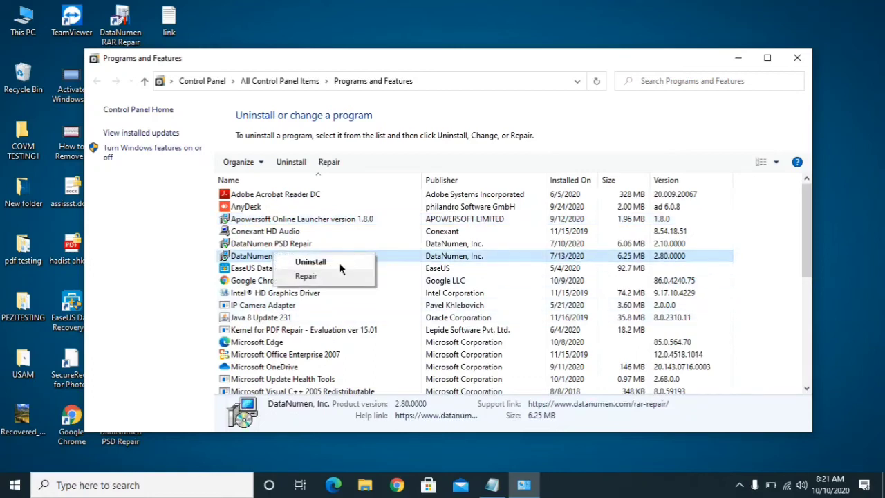
left_click(559, 218)
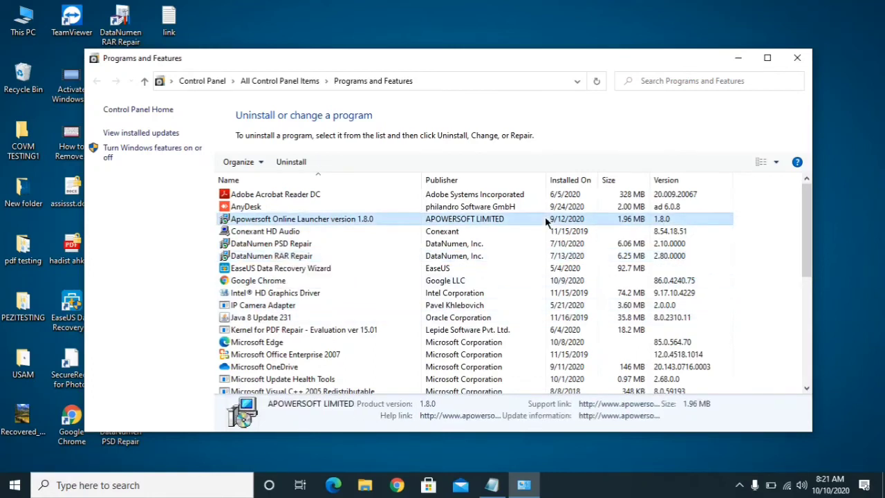
left_click(798, 58)
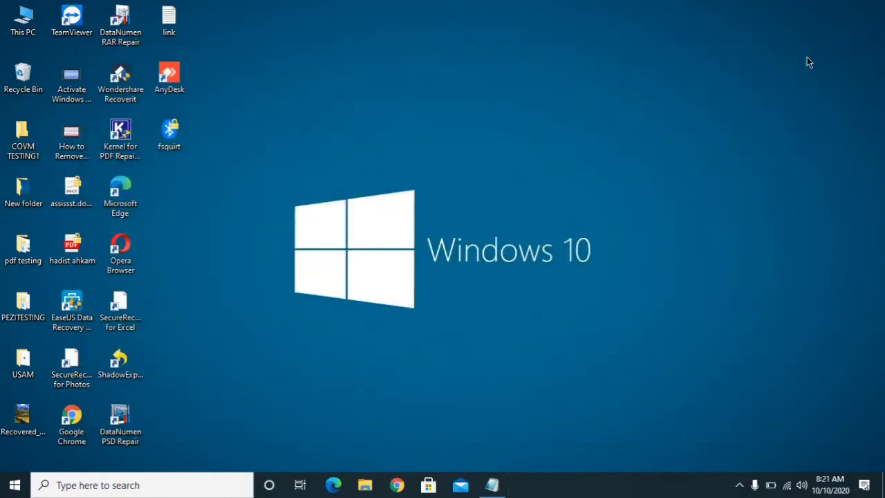
- Open Task Manager and examine the list of startup programs
right_click(687, 486)
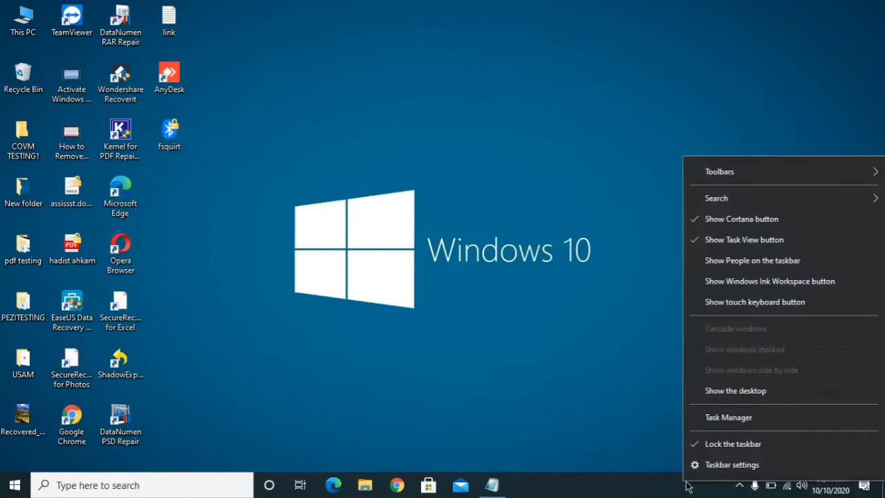
left_click(748, 417)
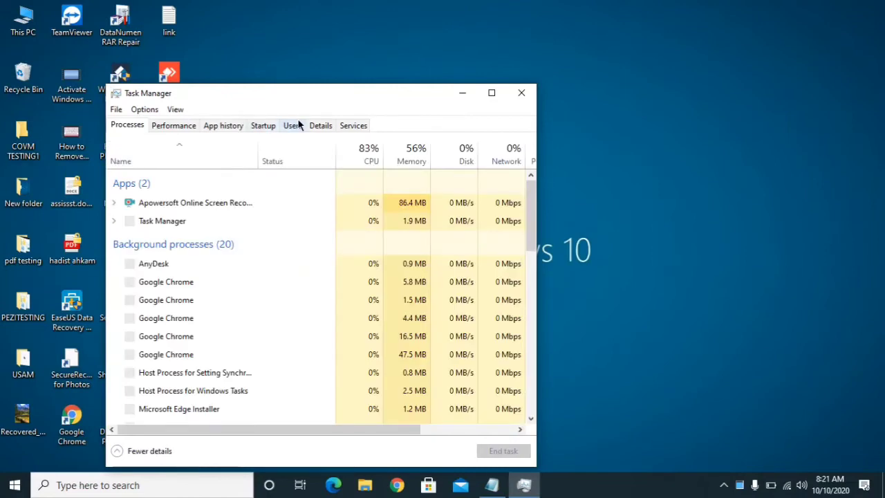
left_click(260, 131)
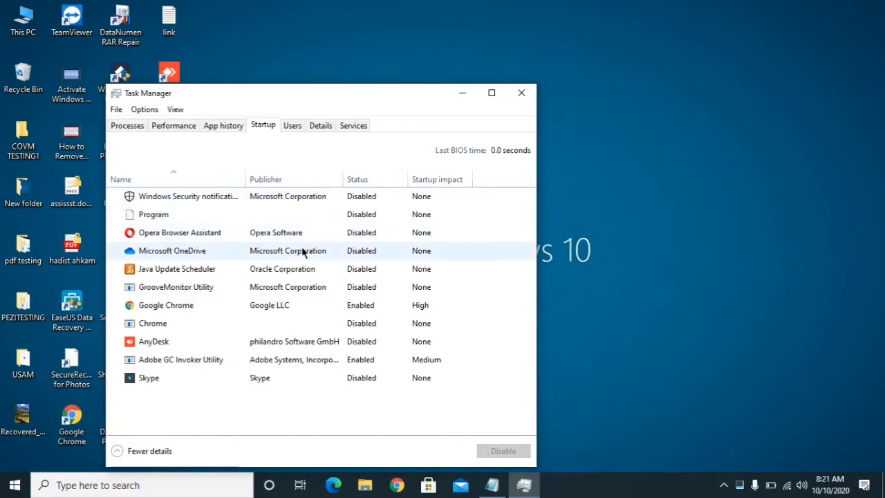
- Examine the running processes, show the available actions for the Adobe Genuine Software Integrity process, and close Task Manager
left_click(133, 125)
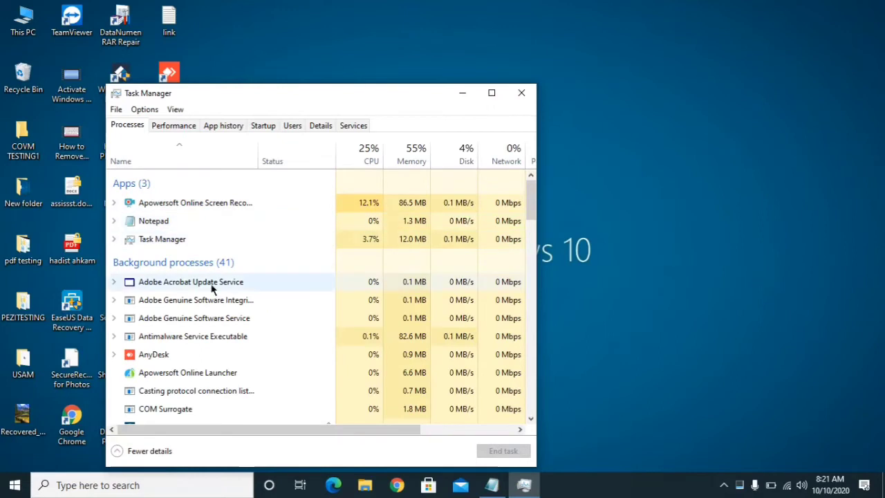
scroll(200, 339, "down", 1)
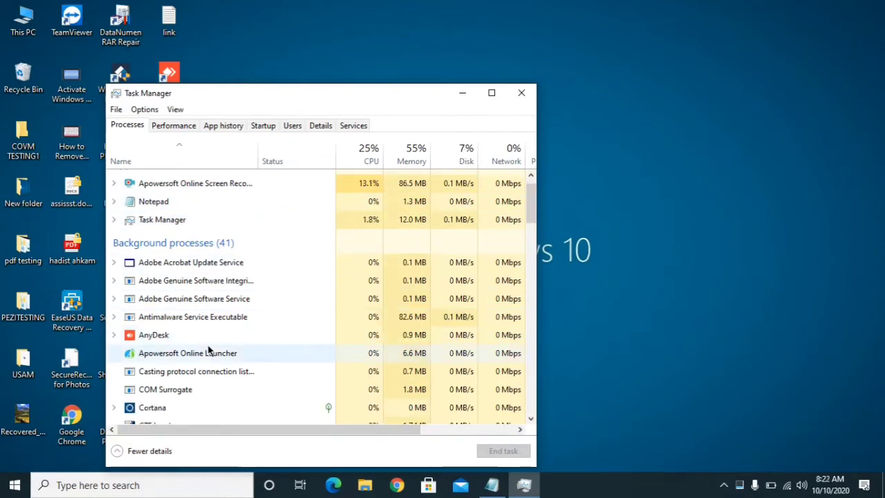
scroll(188, 321, "down", 1)
scroll(191, 319, "up", 1)
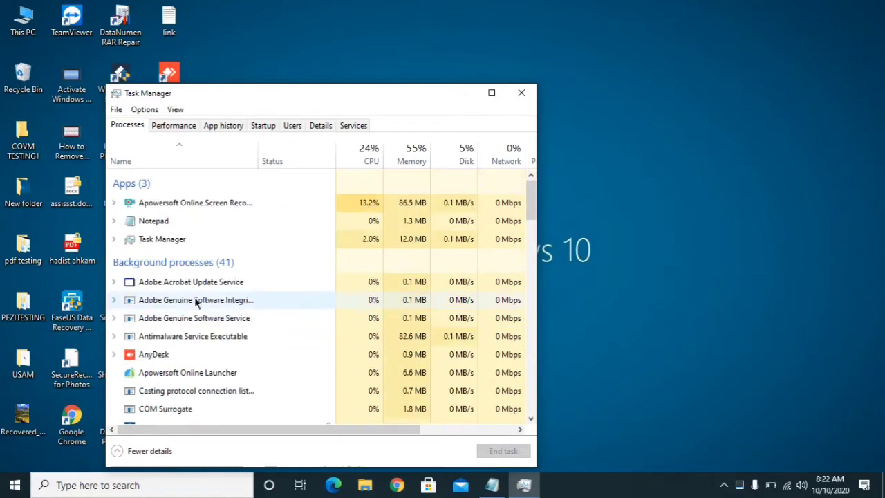
right_click(188, 295)
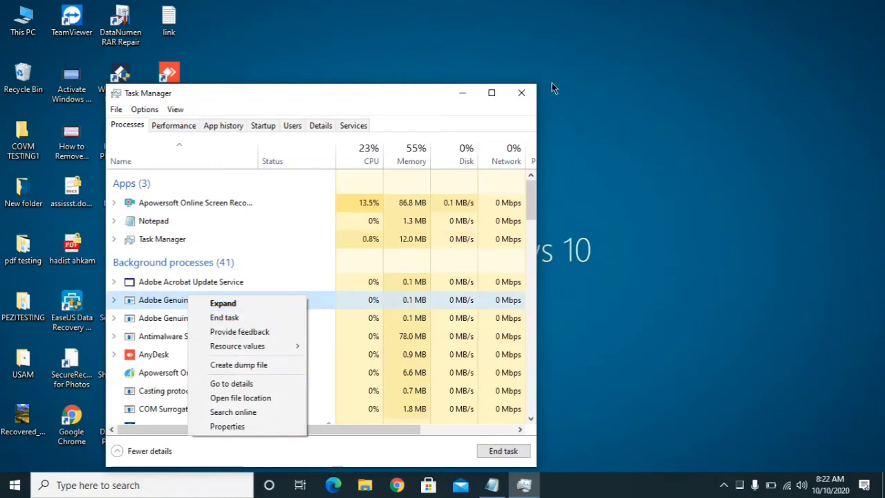
left_click(522, 93)
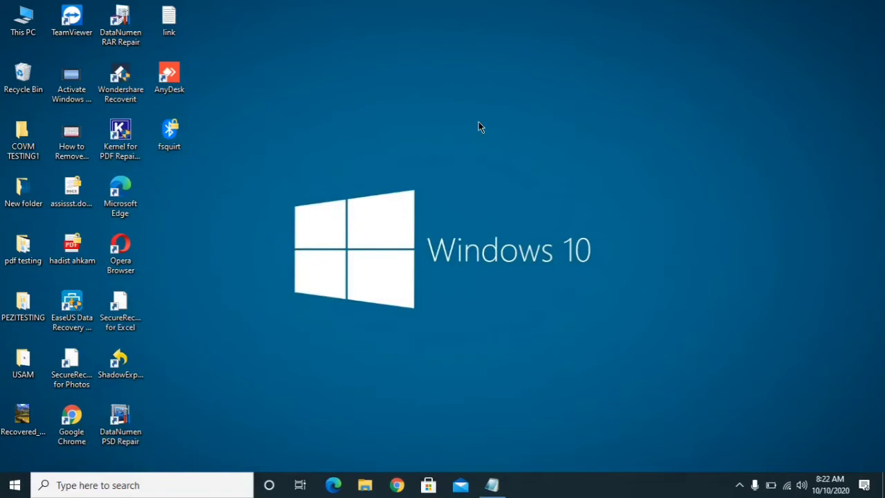
- Switch to Google Chrome and go to emsisoft.com
left_click(398, 485)
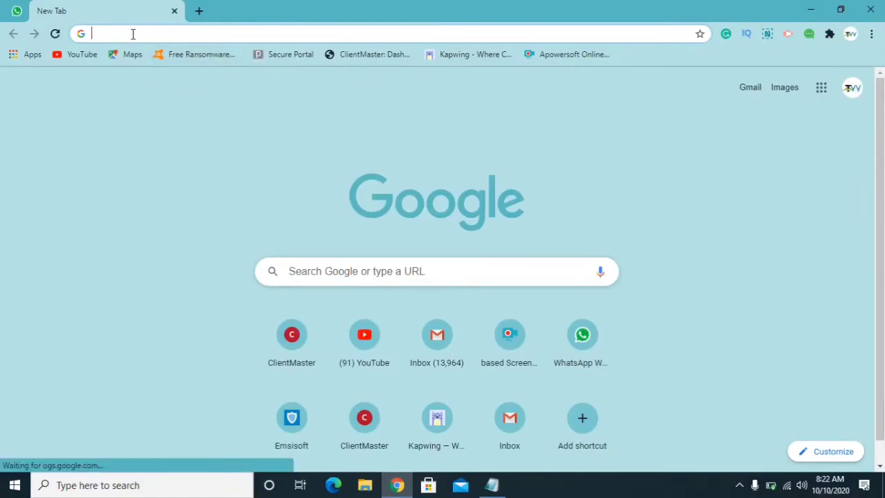
type("ems")
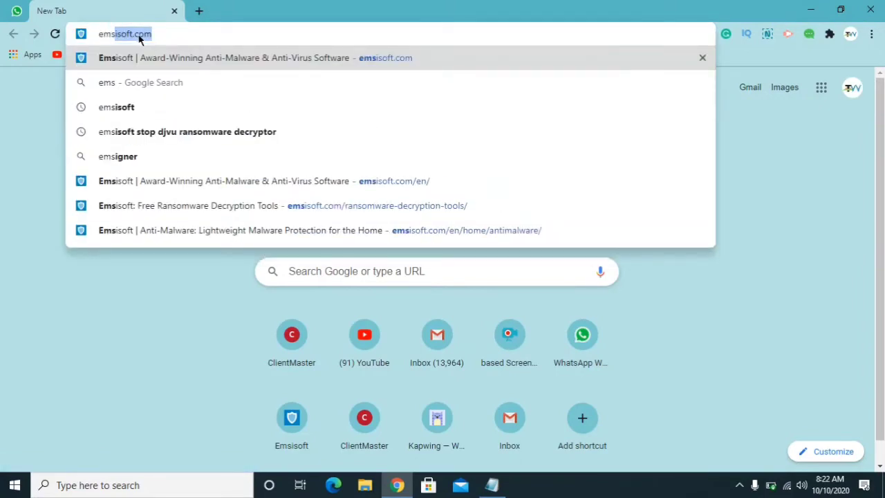
key("Return")
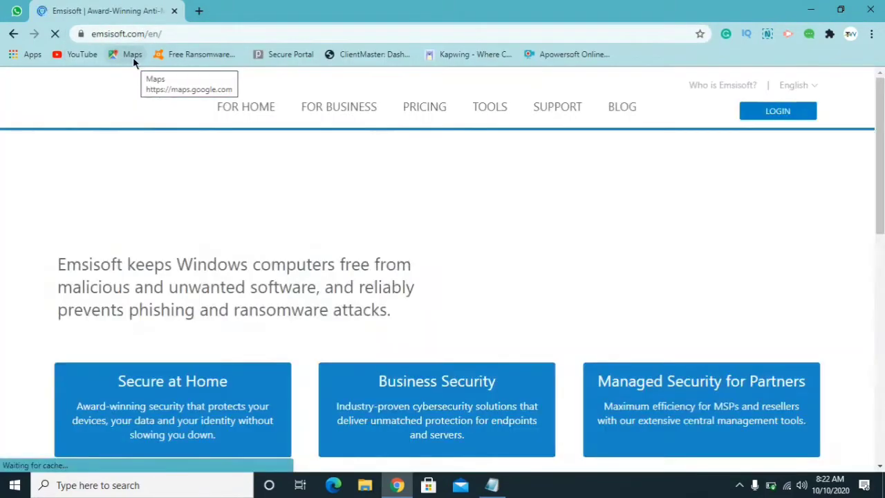
- Open the Ransomware Decryption tools page of the Emsisoft site
mouse_move(557, 109)
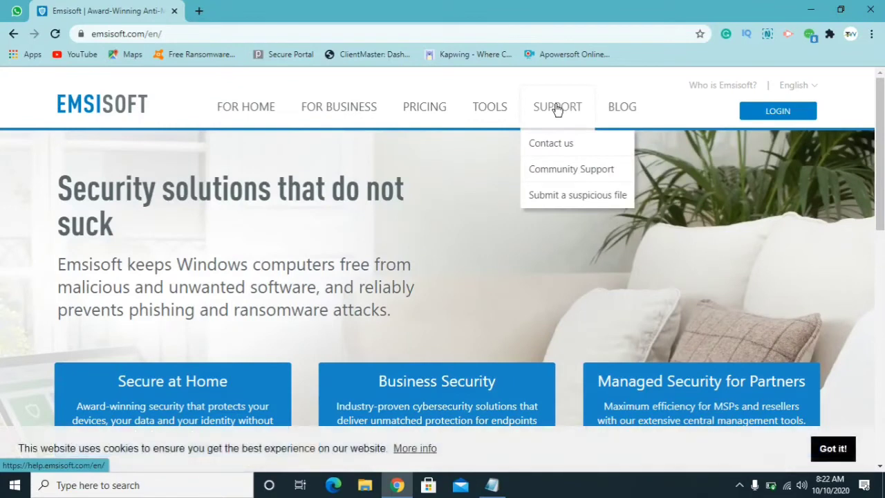
mouse_move(495, 115)
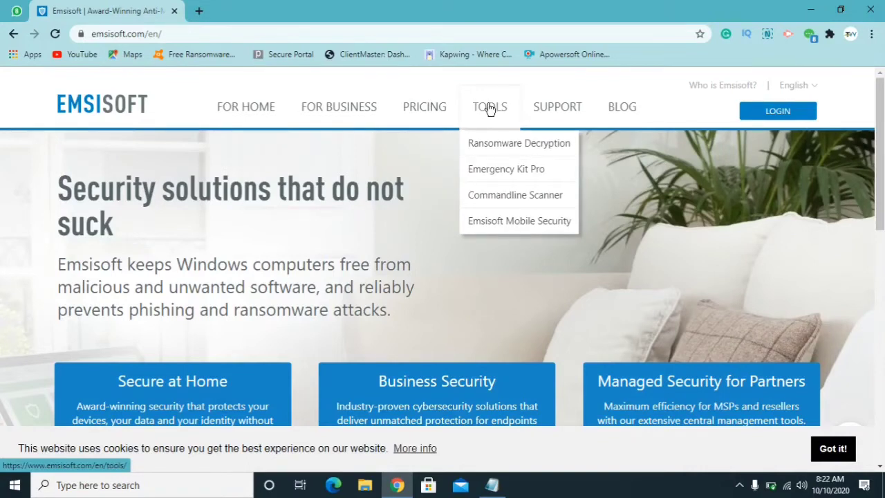
left_click(487, 147)
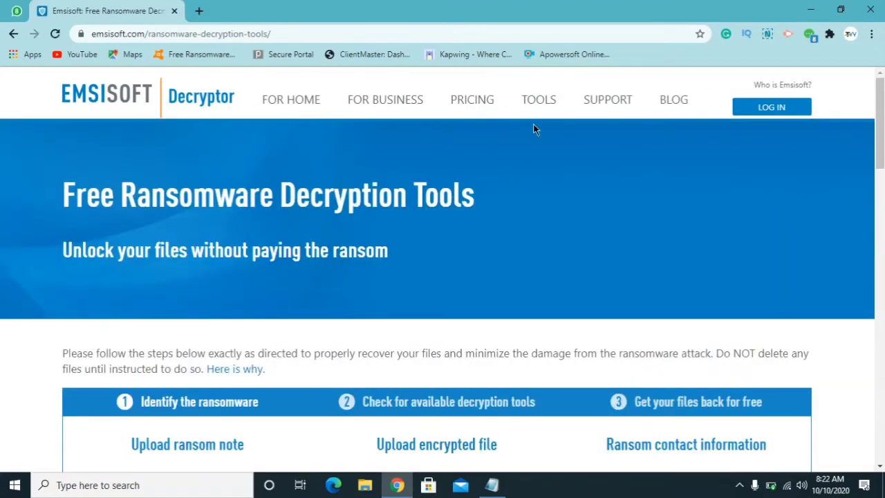
- Open the Emsisoft blog's News & Updates page, view the VB100 August 2020 award article, and return to the news list
mouse_move(661, 109)
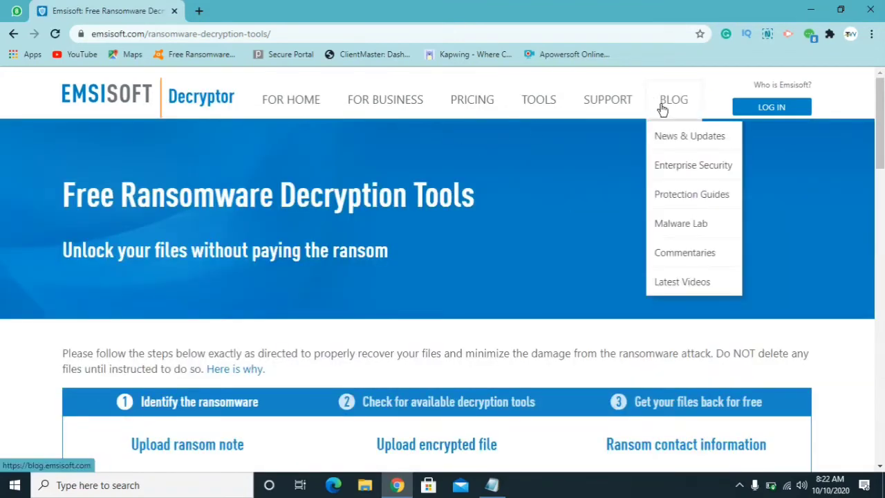
left_click(671, 137)
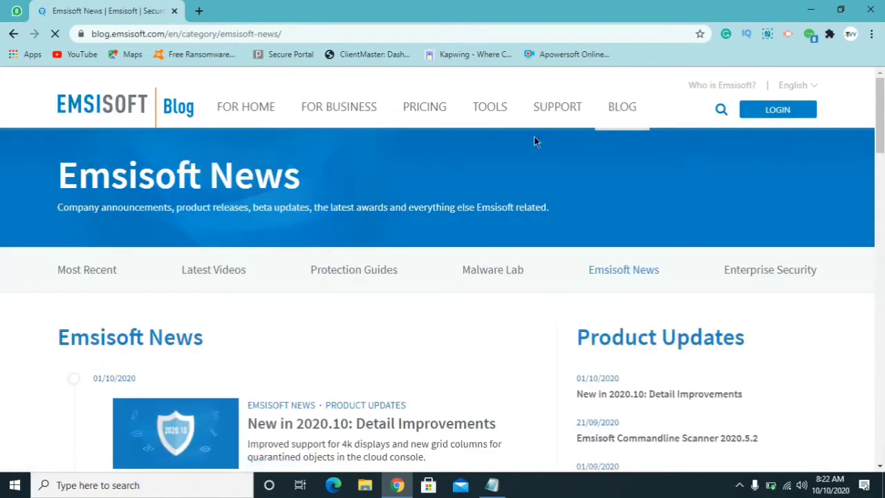
scroll(266, 313, "down", 3)
scroll(267, 312, "down", 3)
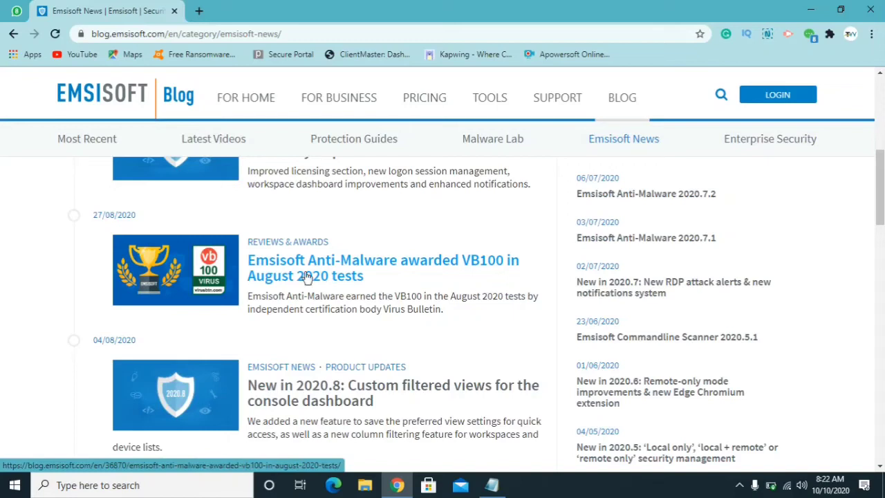
left_click(282, 272)
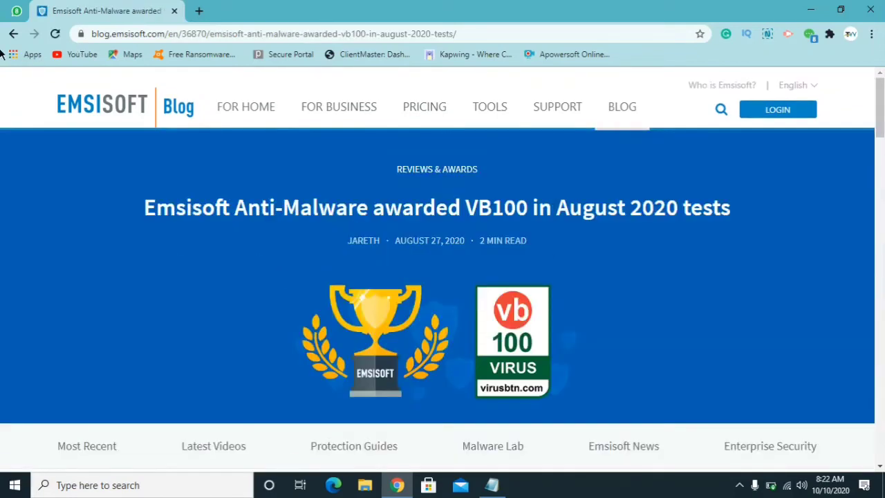
left_click(12, 34)
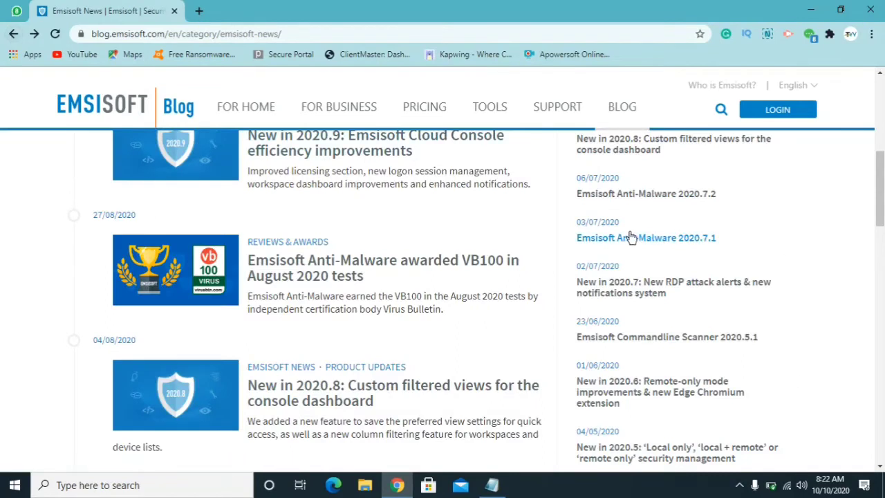
- Open the Emsisoft Anti-Malware 2020.7.2 update post and follow its link to the Emsisoft Anti-Malware product page
left_click(634, 195)
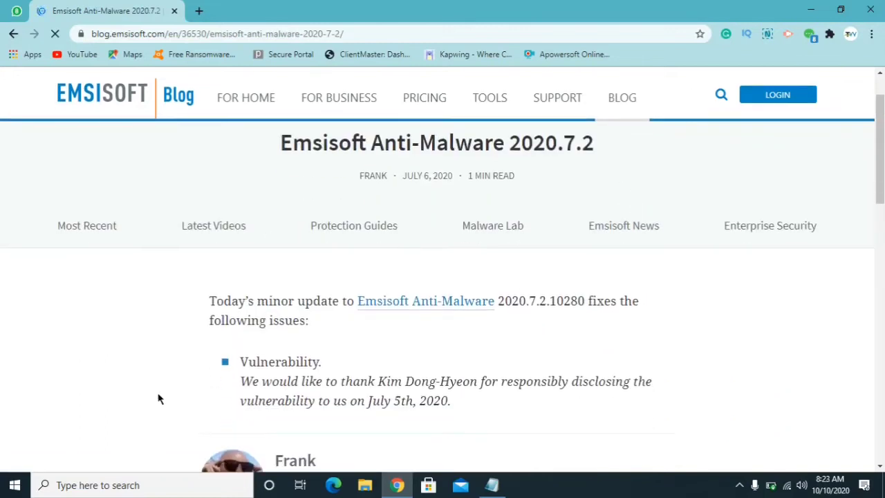
scroll(233, 372, "down", 2)
scroll(336, 293, "down", 1)
scroll(351, 307, "up", 4)
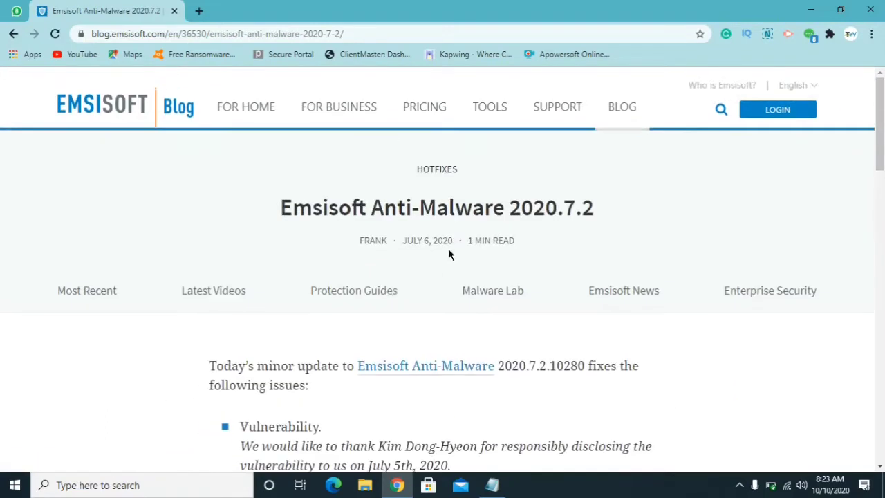
left_click(446, 367)
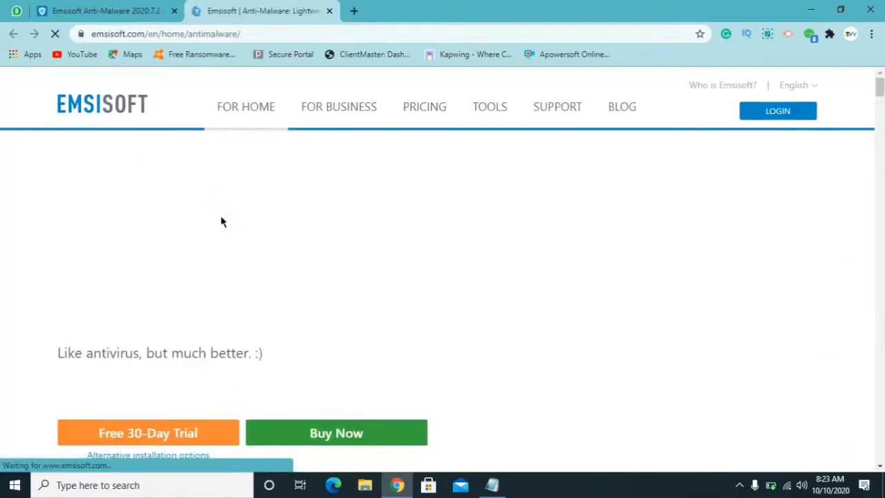
- Request the free 30-day trial of Emsisoft Anti-Malware Home and choose to sign up with Google
scroll(228, 318, "down", 1)
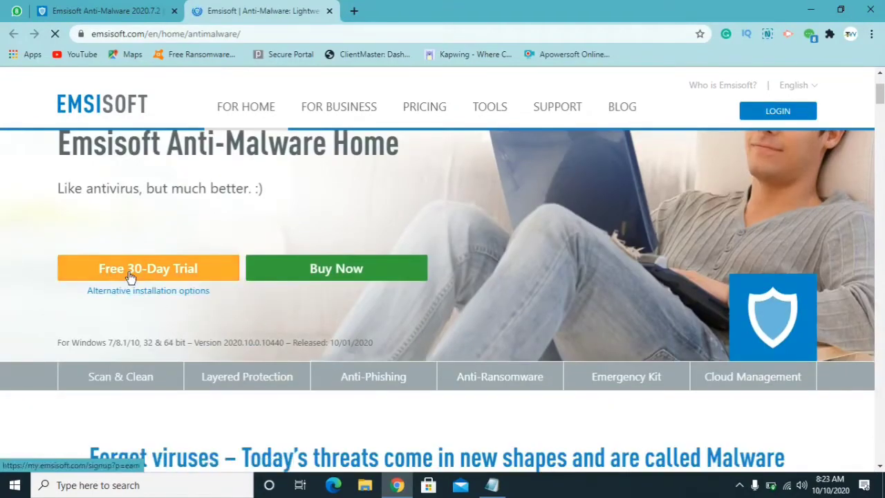
scroll(130, 276, "down", 1)
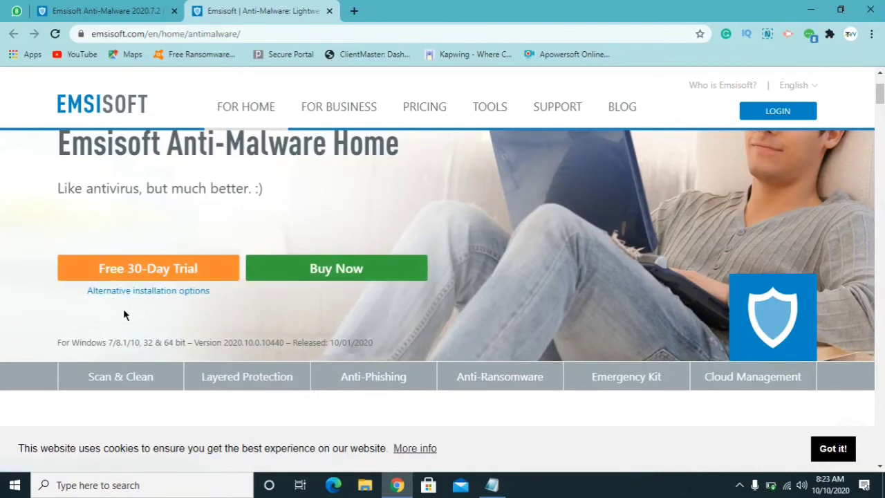
left_click(132, 273)
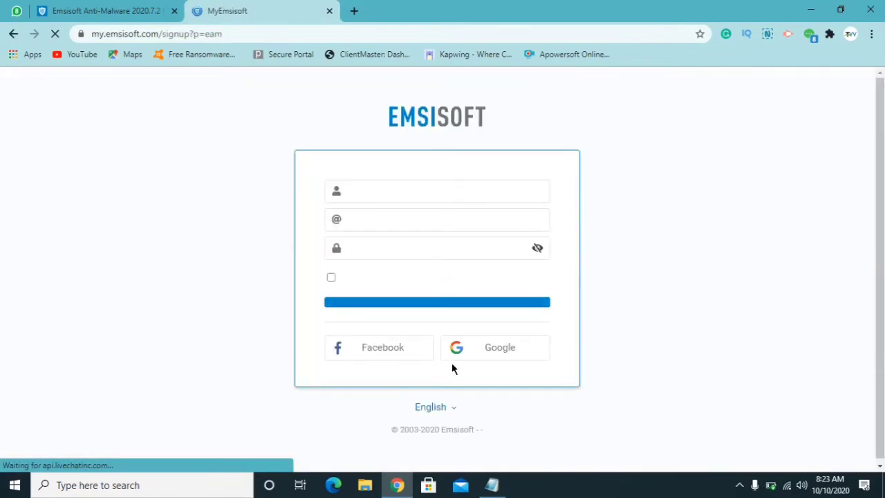
scroll(464, 403, "down", 3)
left_click(486, 310)
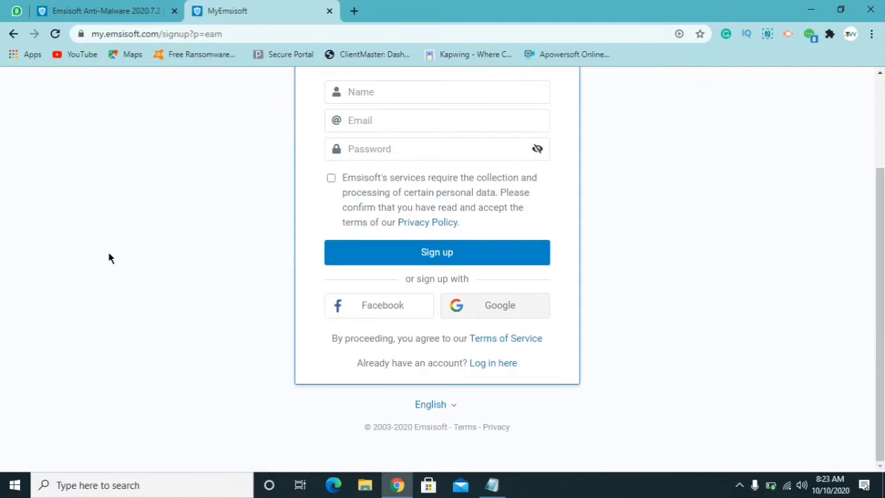
- Return to the Emsisoft blog page and open the site's Ransomware Decryption tools page
scroll(109, 253, "up", 2)
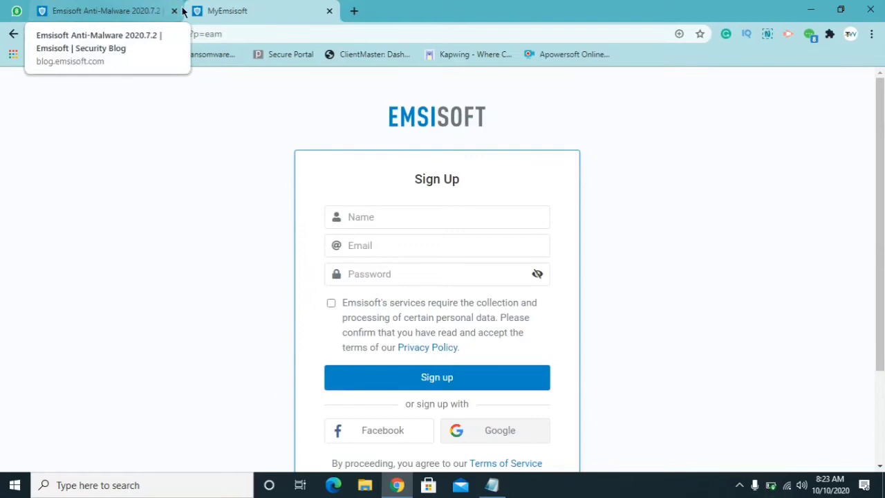
left_click(111, 11)
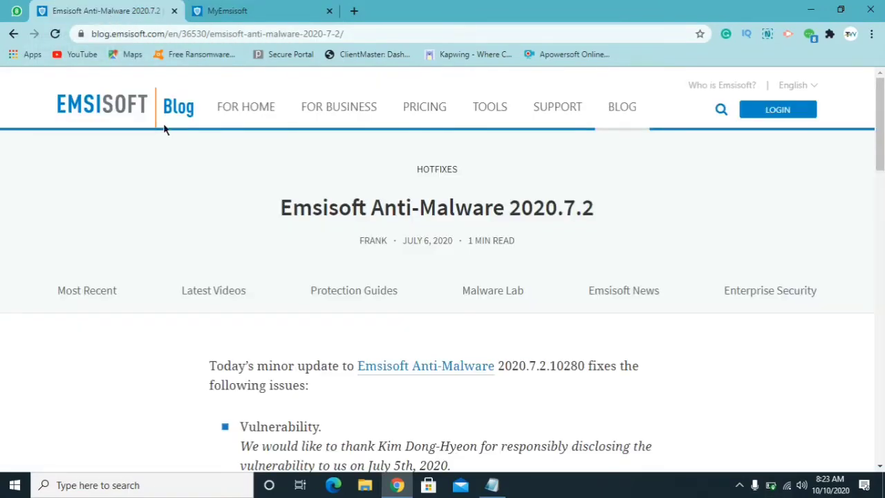
mouse_move(484, 115)
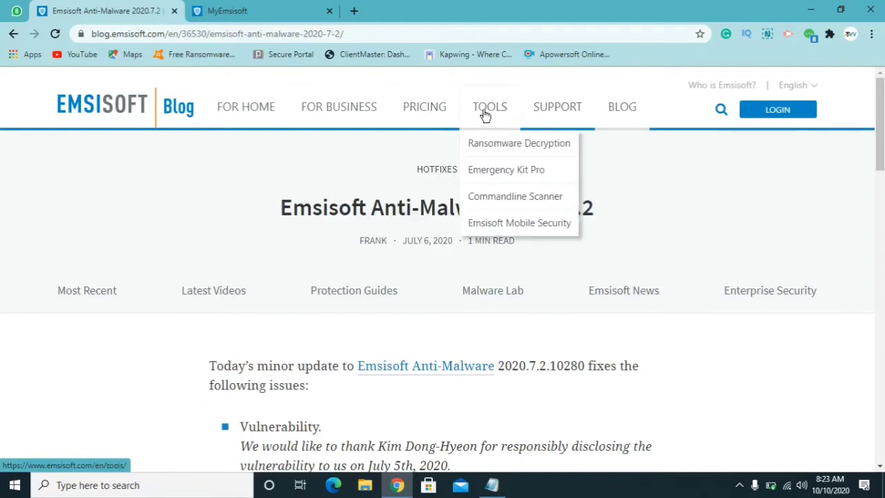
left_click(477, 151)
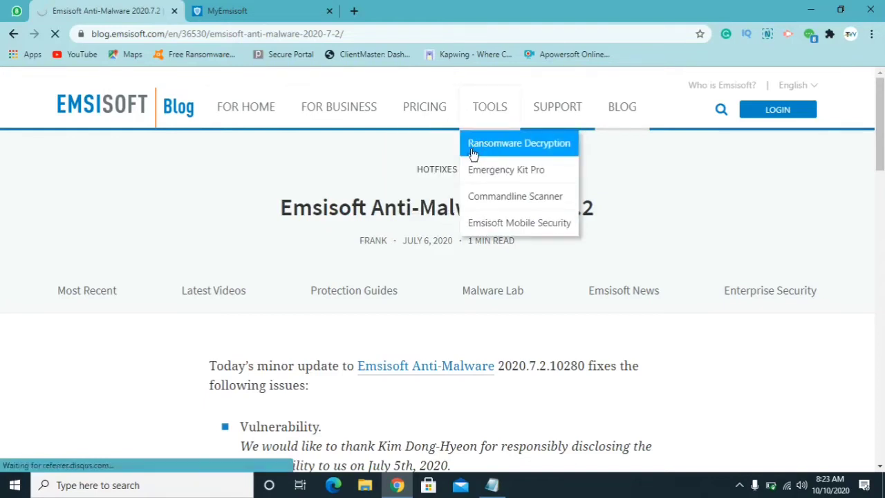
- Examine the ransomware identification form and its ransom contact information field
scroll(322, 243, "down", 4)
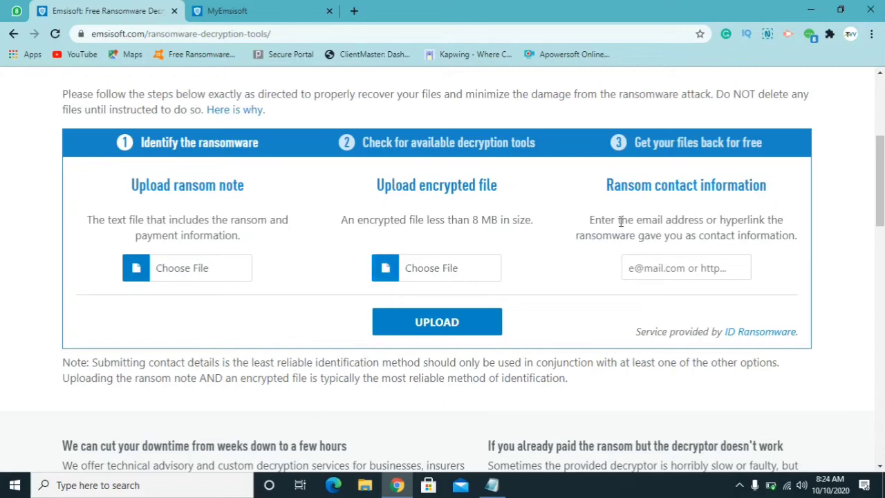
left_click(660, 272)
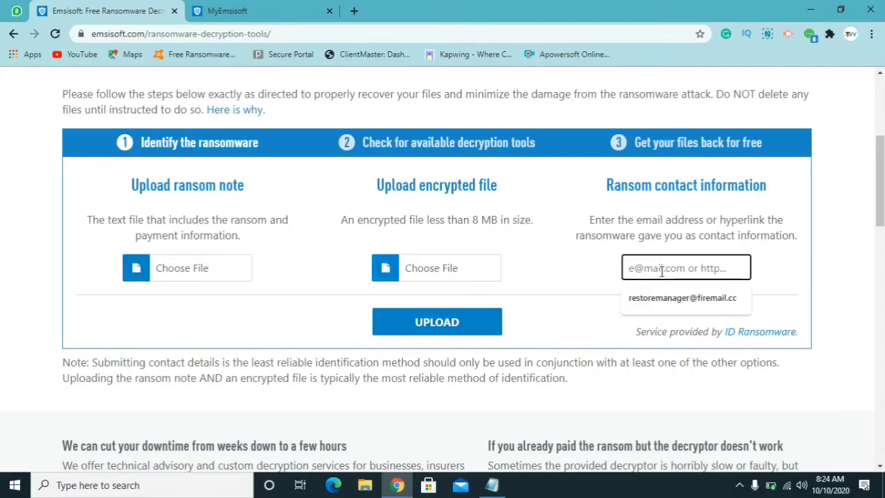
left_click(581, 269)
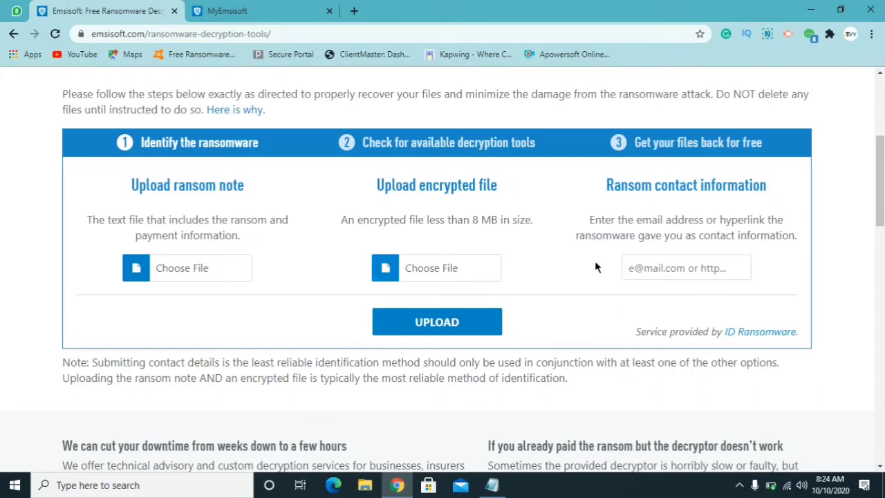
left_click(695, 278)
left_click(573, 267)
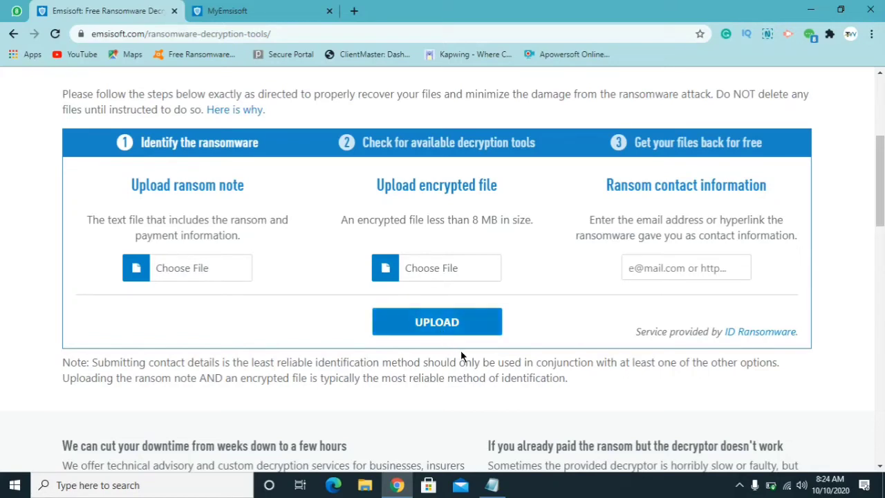
- Minimize the browser, search Windows for rstrui.exe and launch System Restore
left_click(812, 11)
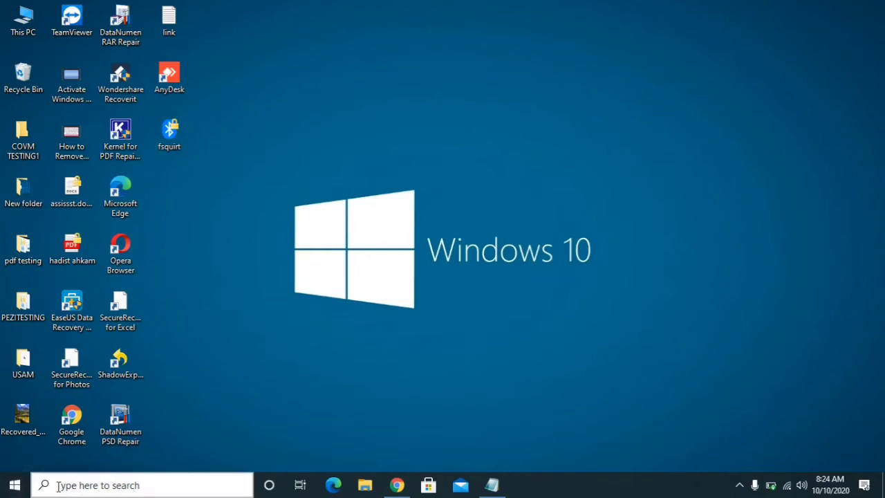
left_click(58, 488)
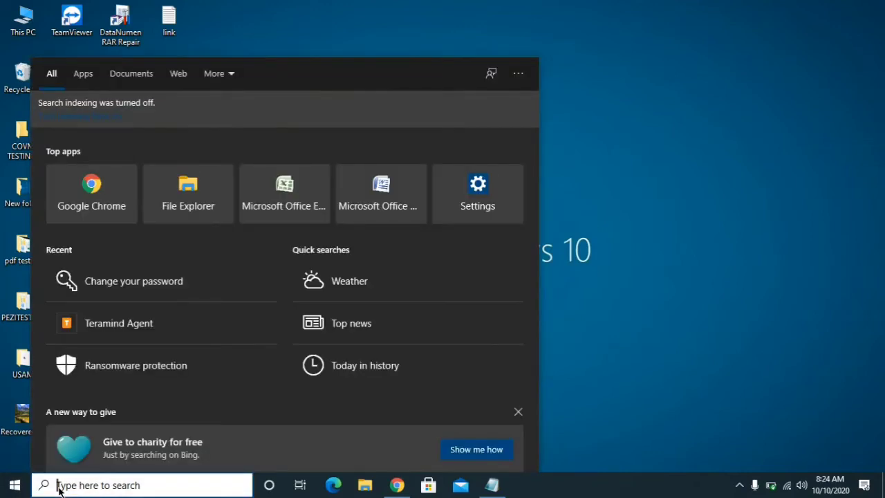
type("rstru")
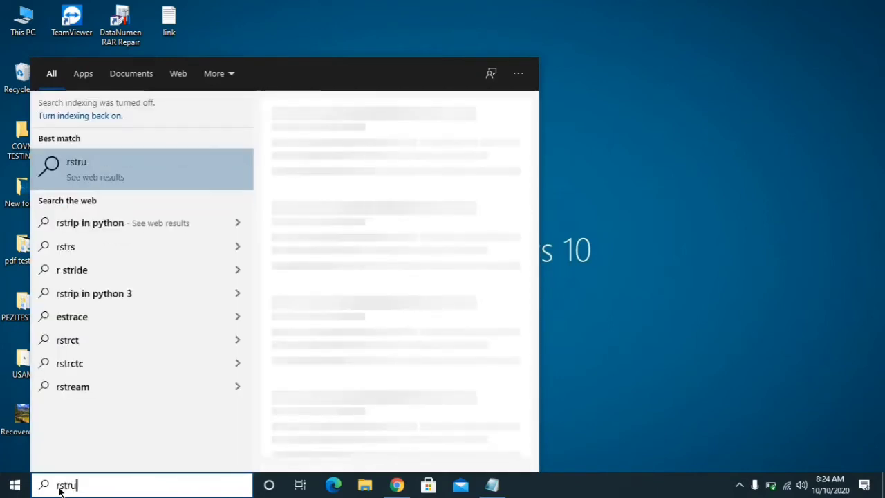
type("i.exe")
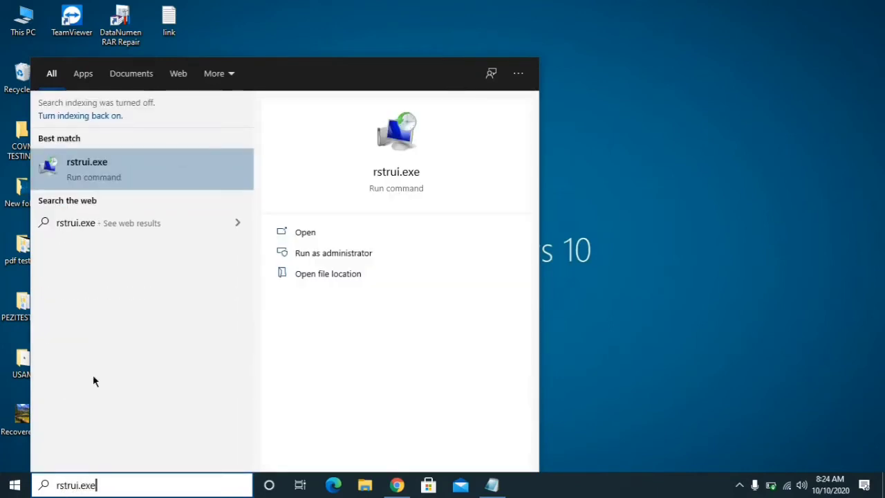
left_click(93, 168)
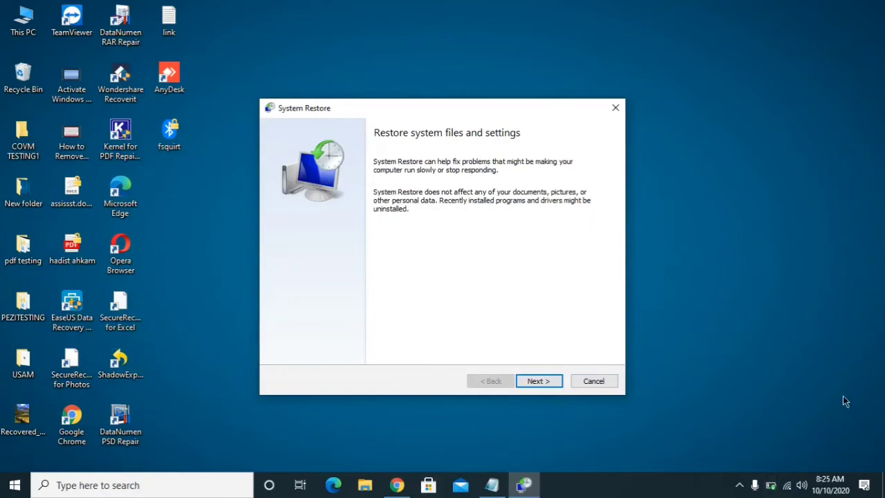
- Show more restore points, take the 10/1/2020 7:52:46 AM Windows Update point to the confirmation page, and close System Restore without restoring
left_click(533, 382)
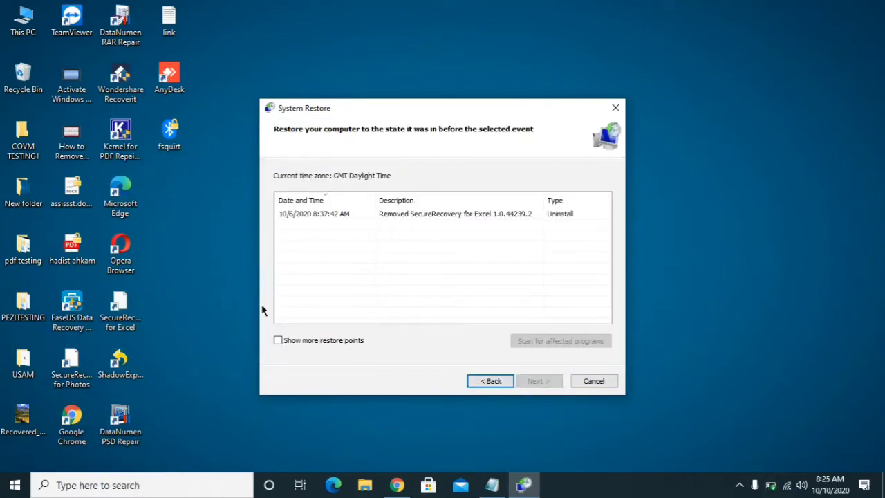
left_click(278, 340)
left_click(299, 226)
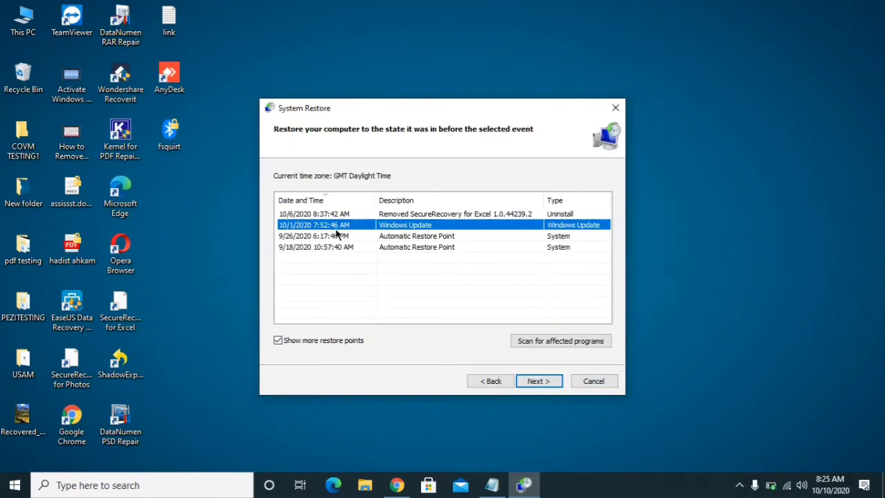
left_click(537, 381)
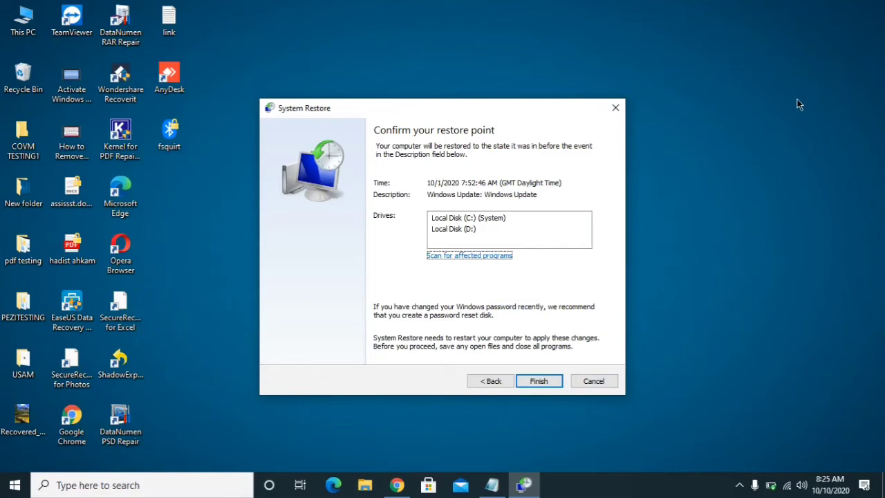
left_click(615, 108)
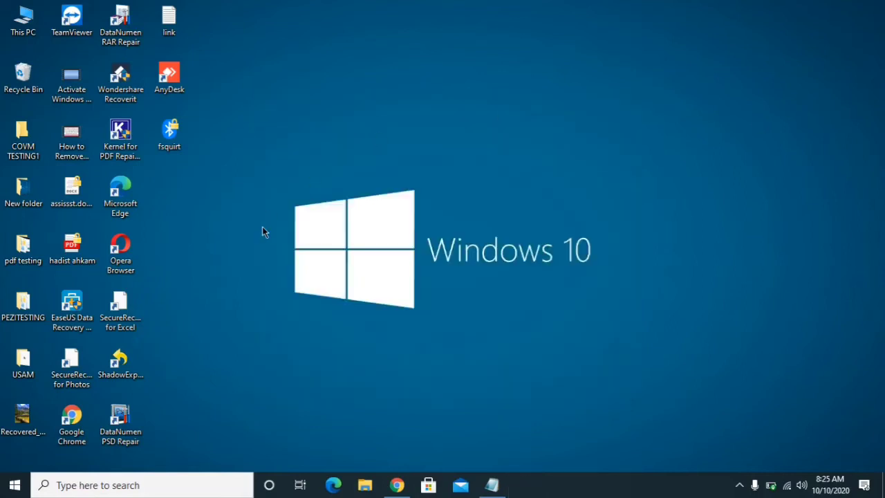
- Launch ShadowExplorer from the desktop, and download the ShadowExplorer 0.9 Installer from shadowexplorer.com/downloads.html in Chrome
double_click(125, 362)
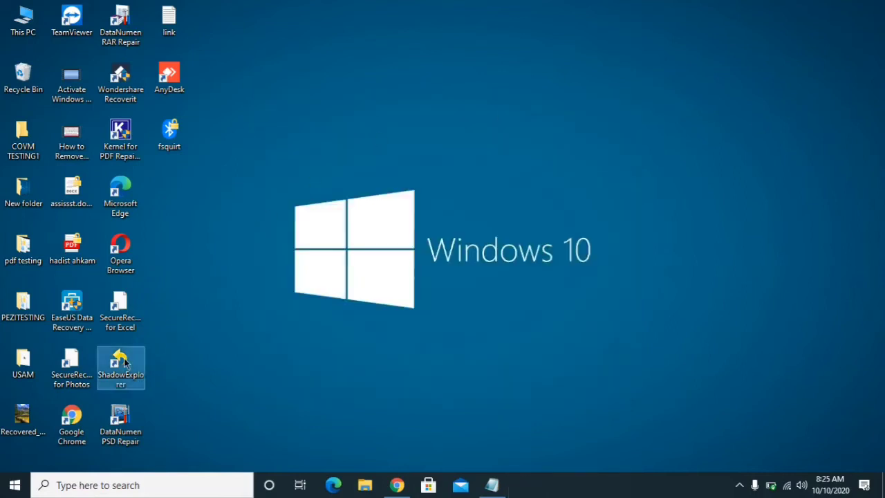
left_click(396, 484)
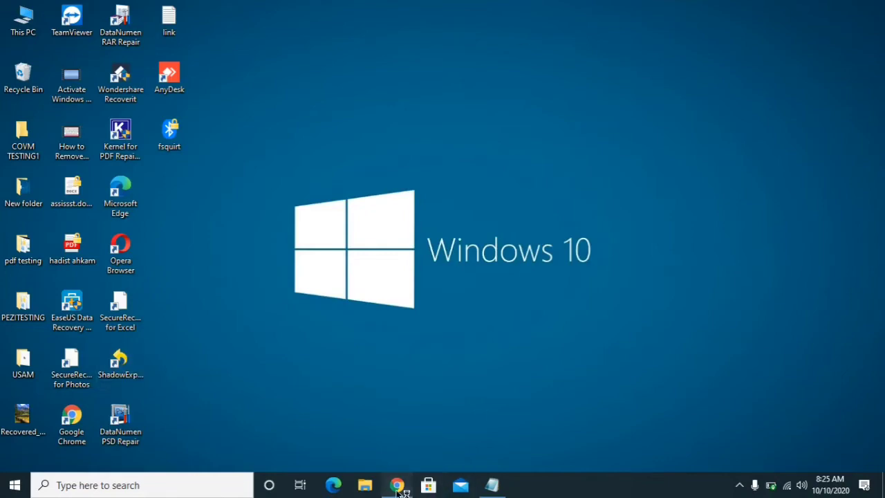
left_click(215, 13)
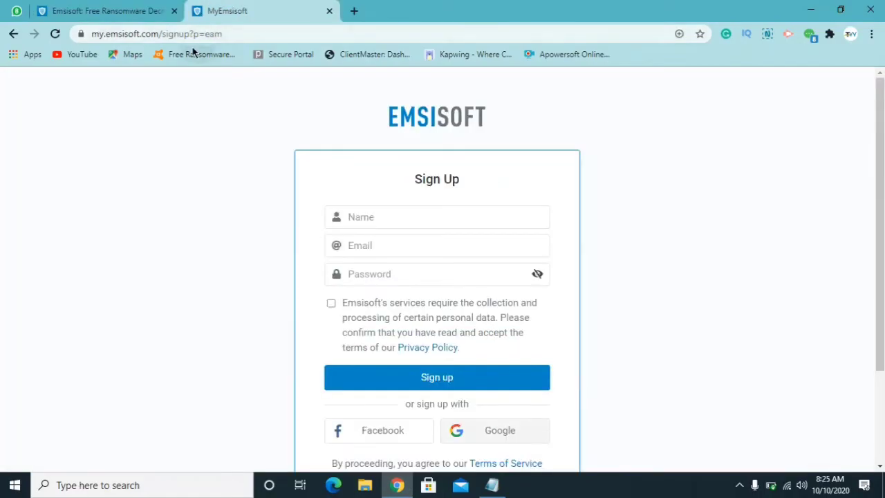
left_click(193, 54)
left_click(190, 36)
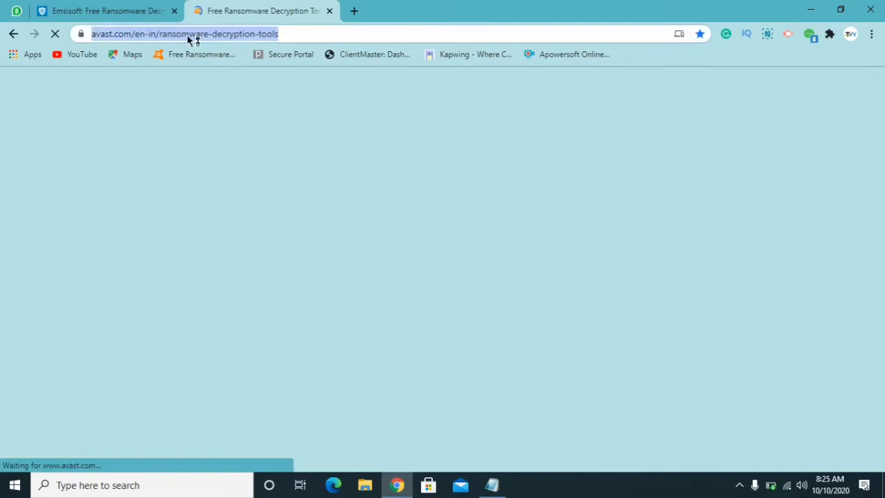
type("sh")
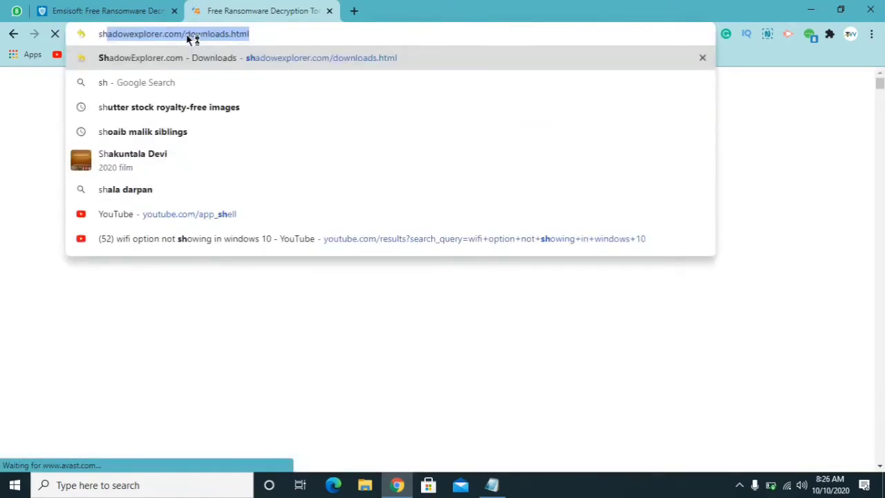
key("Return")
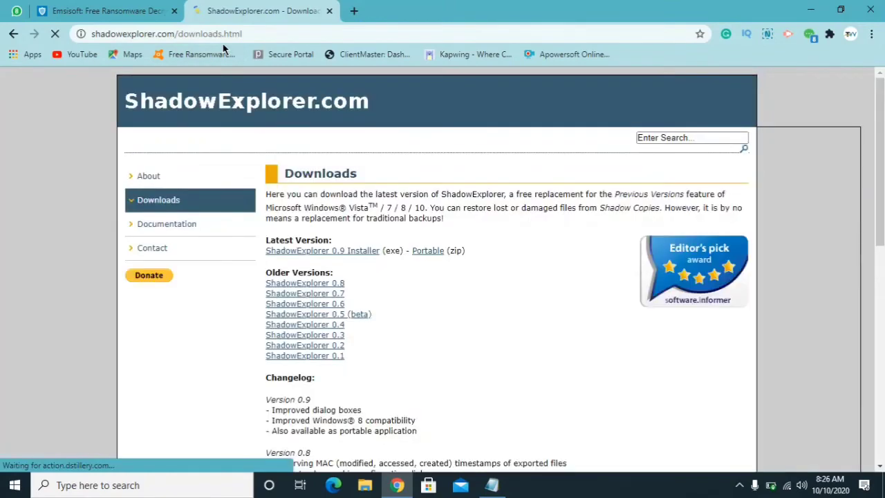
left_click(362, 256)
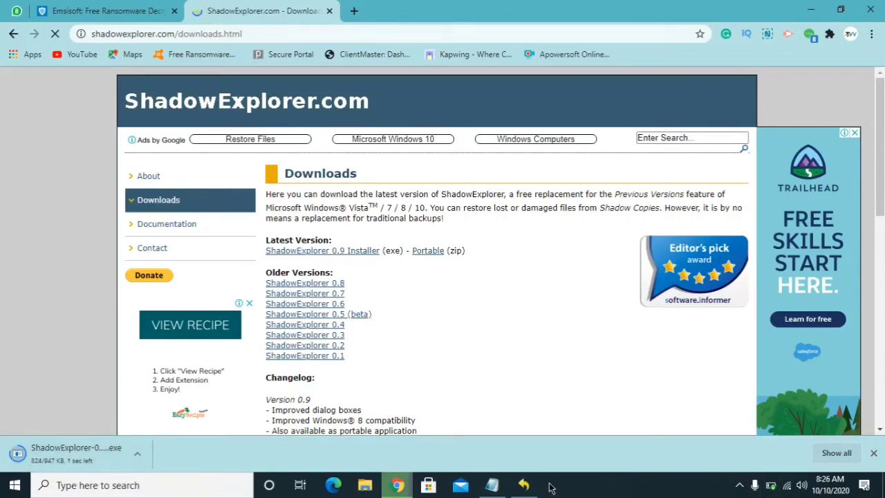
- Switch to ShadowExplorer and look through the available snapshot dates and drives, staying on drive C:
left_click(524, 485)
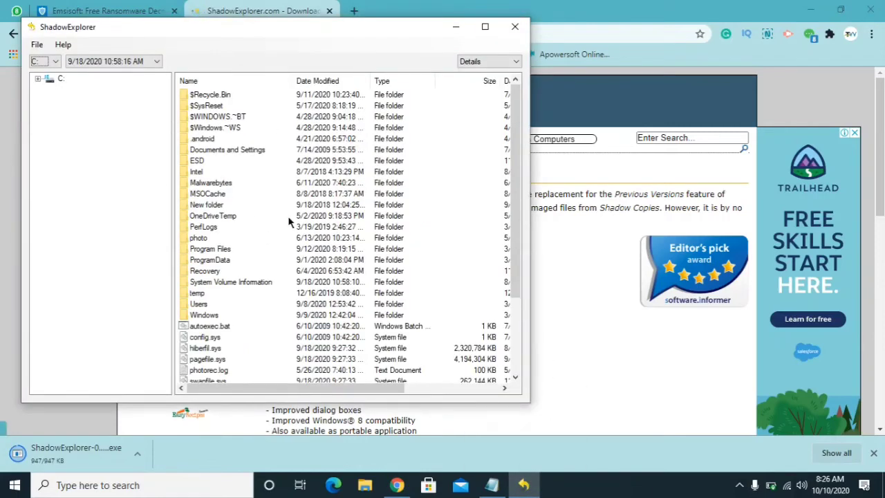
left_click(117, 62)
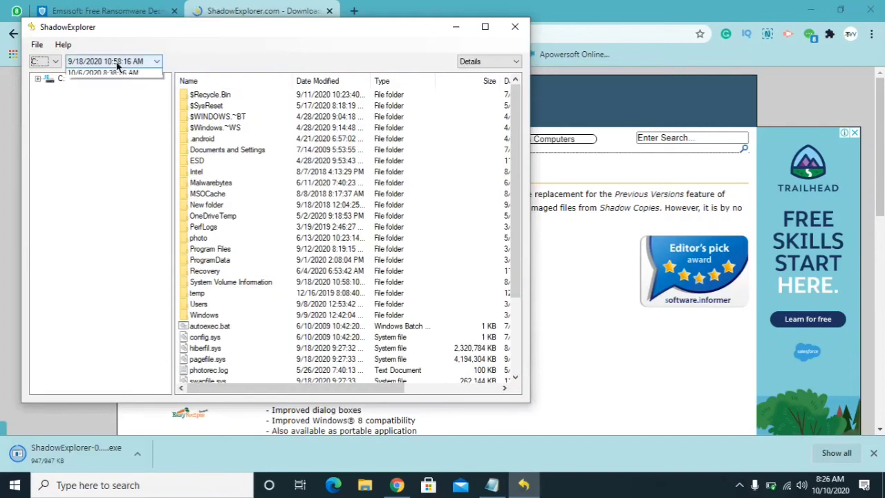
left_click(31, 82)
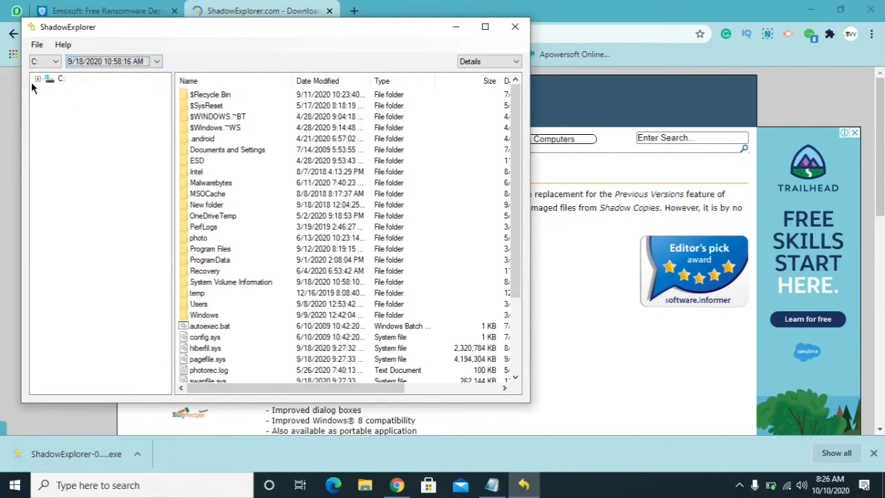
left_click(50, 60)
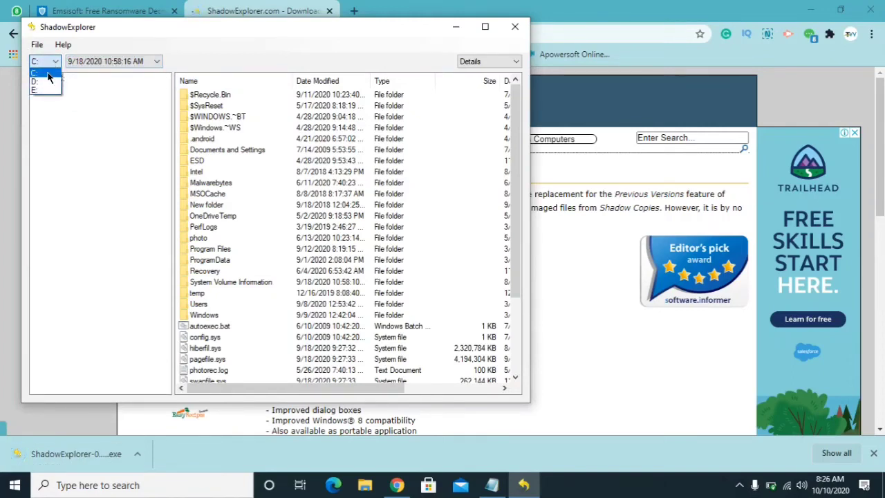
left_click(80, 105)
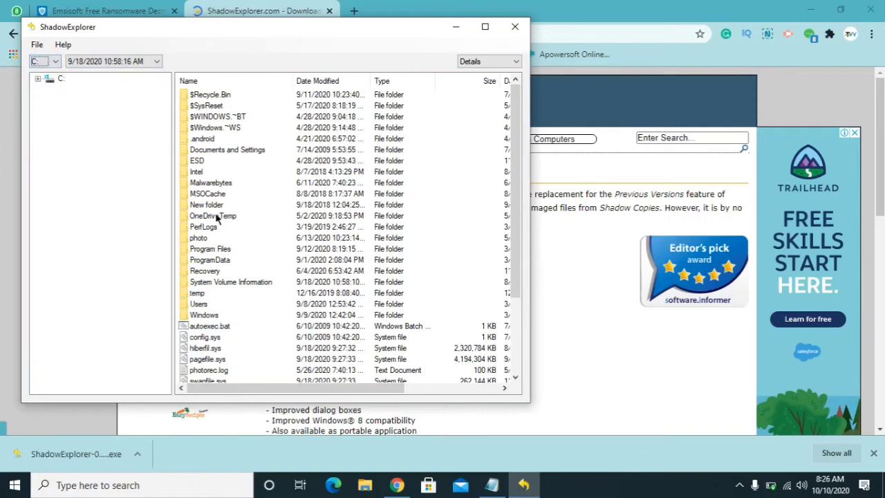
- Export the .android folder from the 9/18/2020 10:58:16 AM snapshot of drive C: into New folder on the desktop
left_click(212, 184)
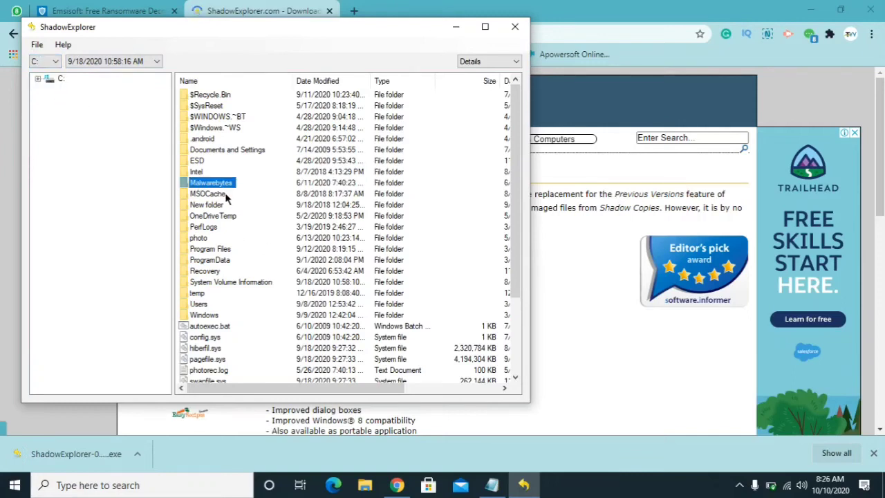
left_click(203, 139)
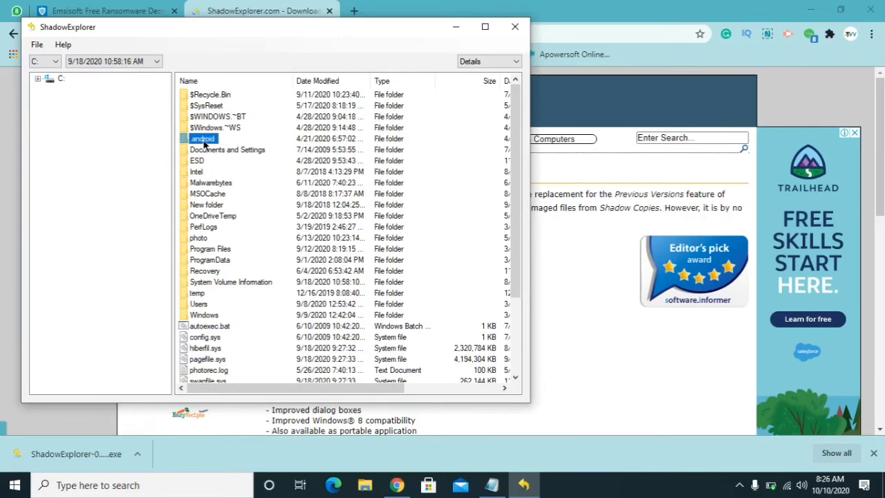
right_click(205, 144)
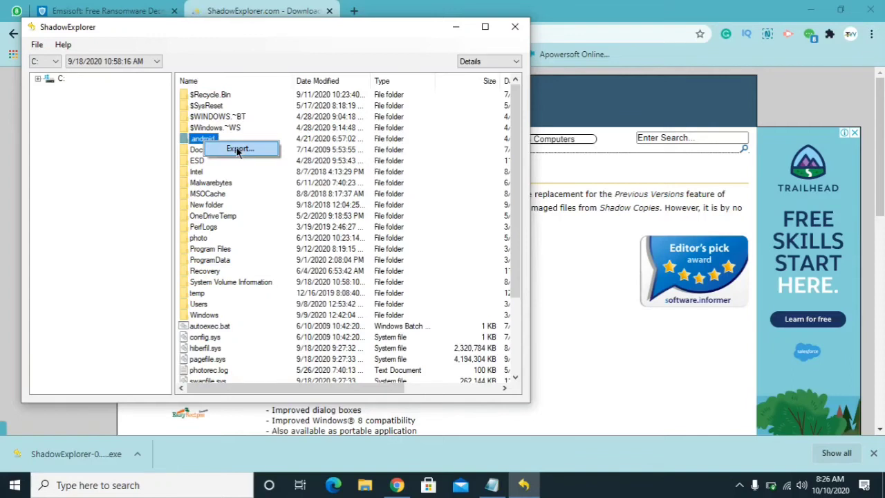
left_click(237, 150)
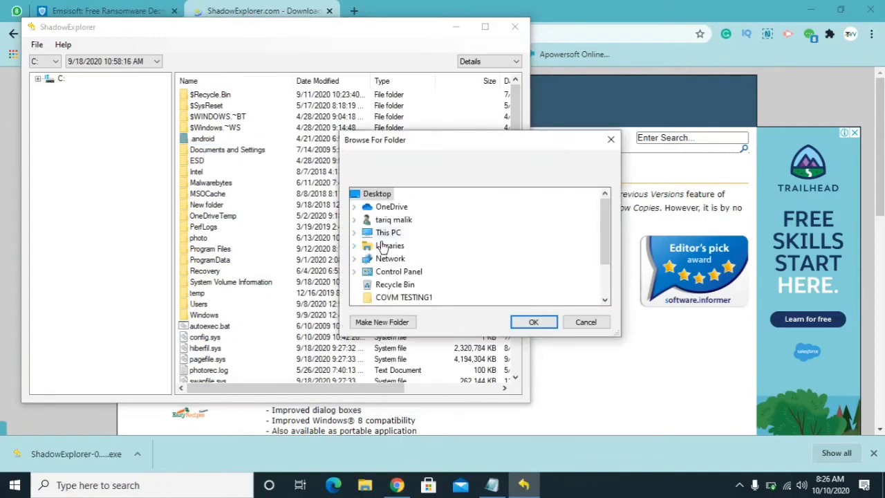
scroll(382, 248, "down", 2)
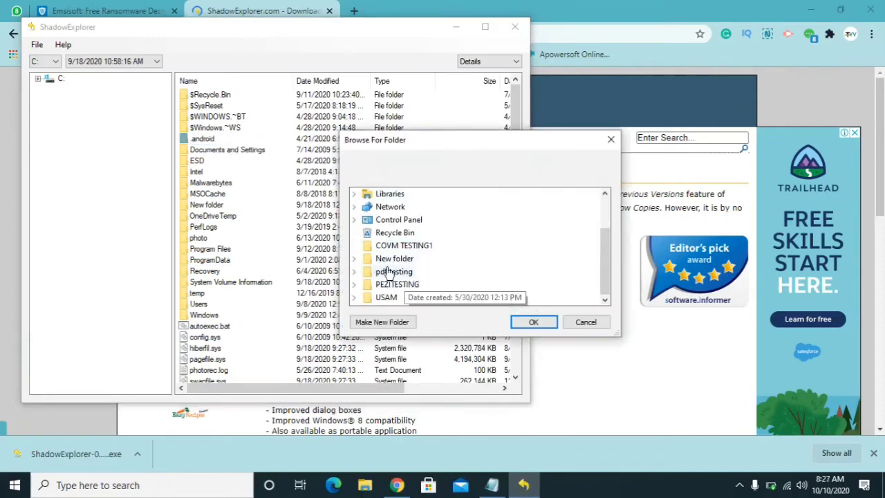
double_click(379, 258)
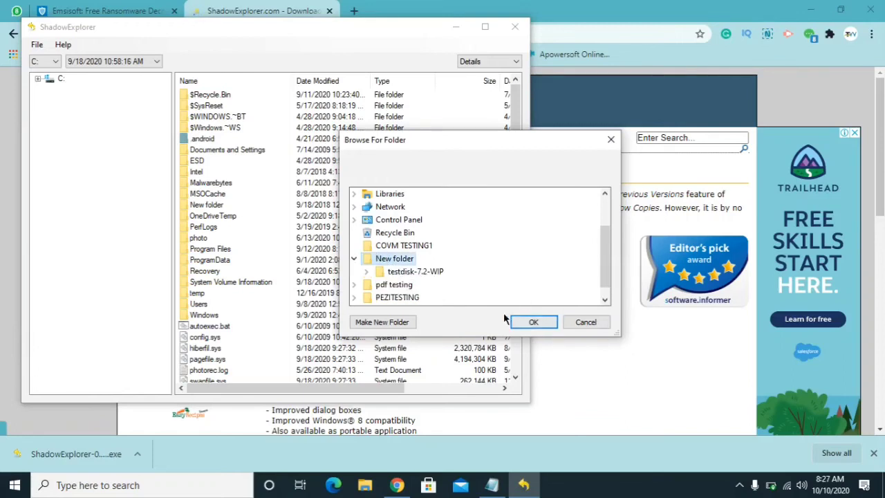
left_click(546, 321)
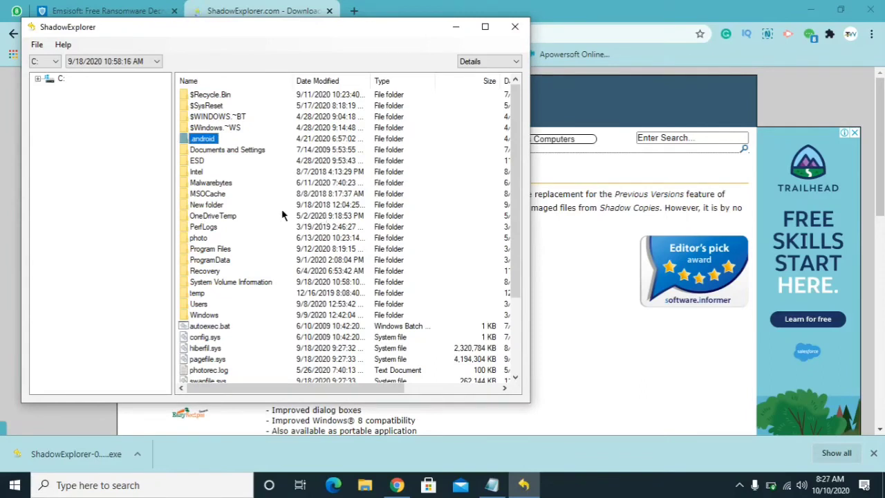
scroll(239, 276, "down", 3)
scroll(247, 289, "up", 3)
scroll(247, 289, "down", 3)
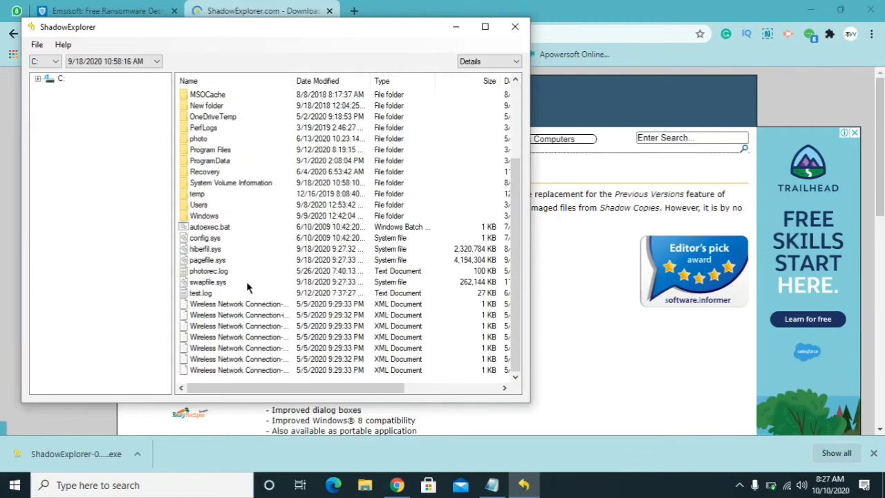
scroll(246, 283, "up", 3)
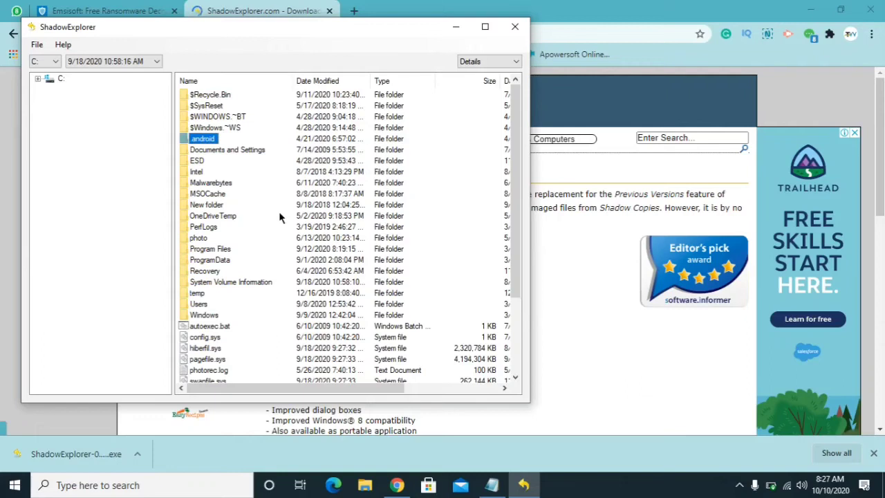
- Minimize ShadowExplorer and run a Google search for photorec testdisk in Chrome
left_click(456, 26)
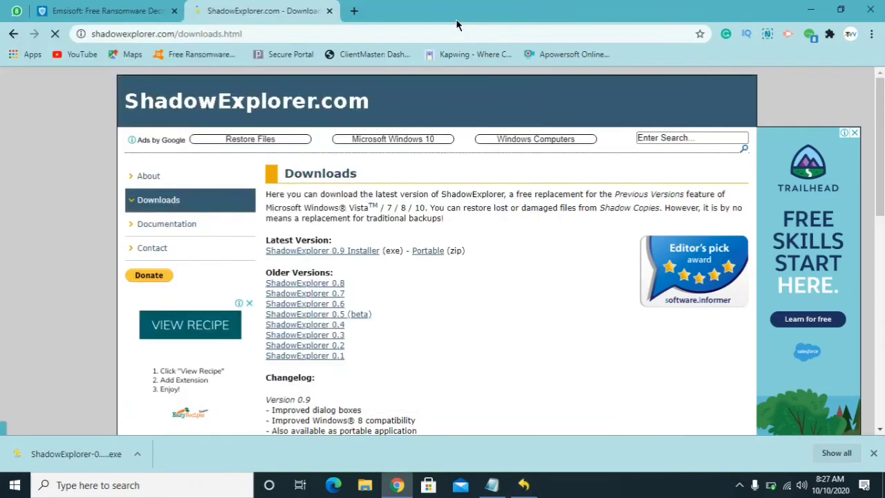
left_click(174, 34)
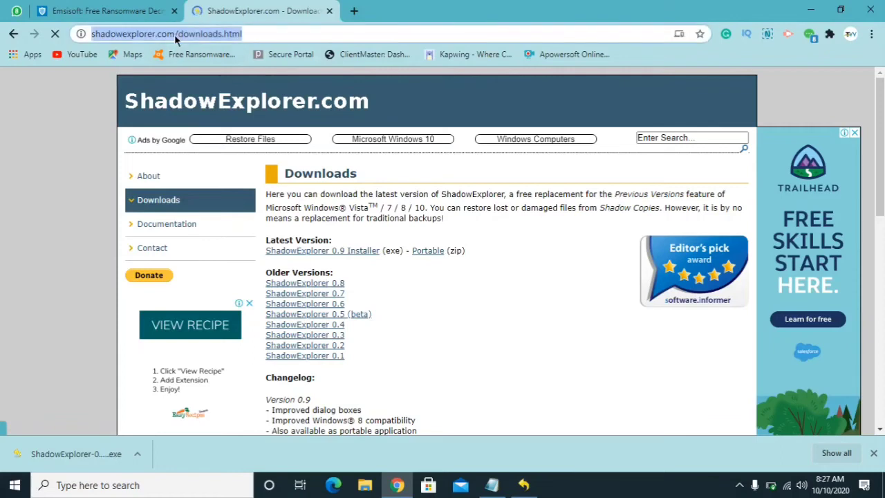
type("p")
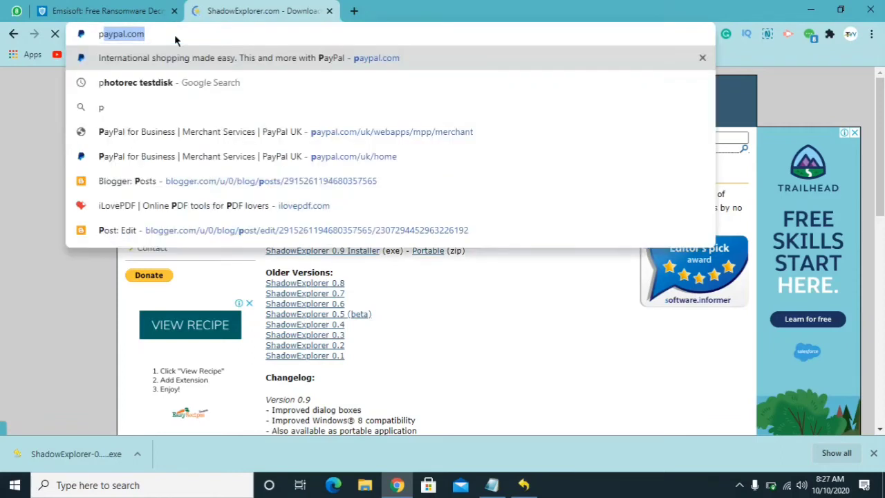
type("goto")
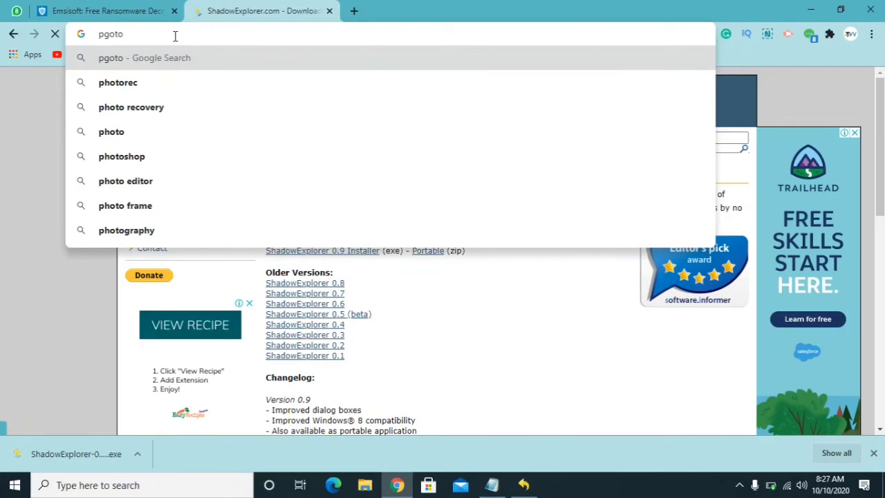
type("rect")
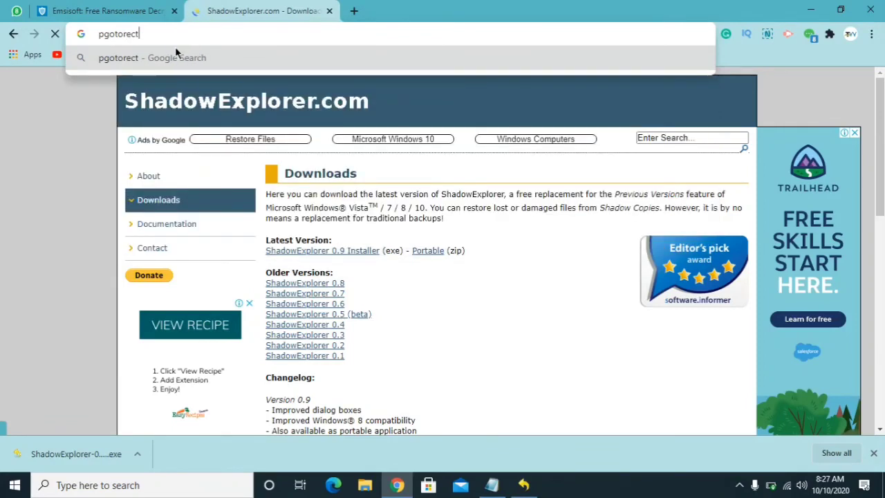
key("BackSpace")
type("tes")
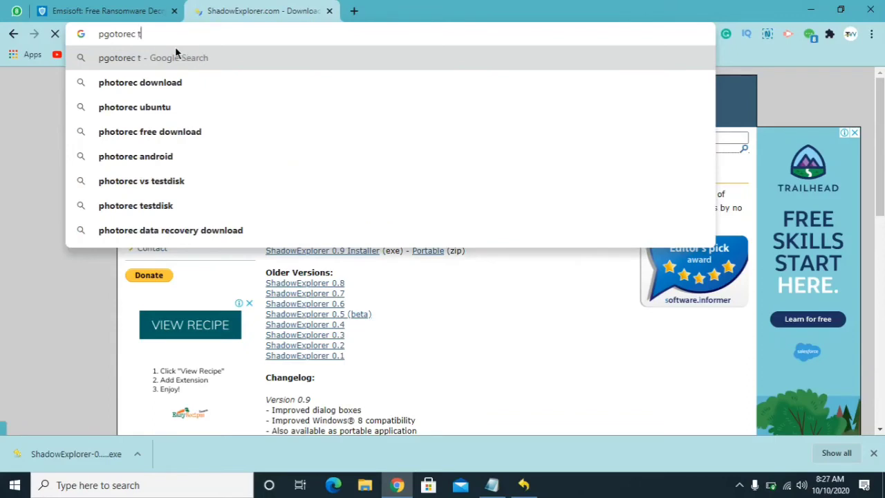
type("t")
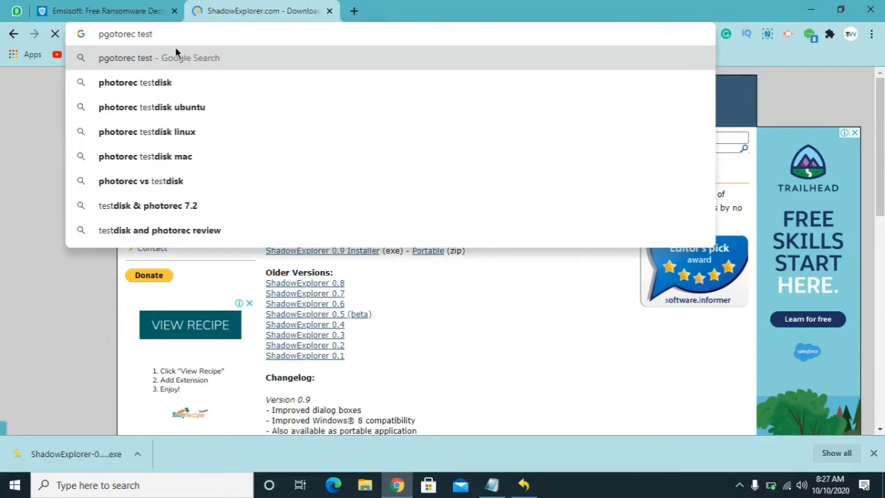
left_click(127, 89)
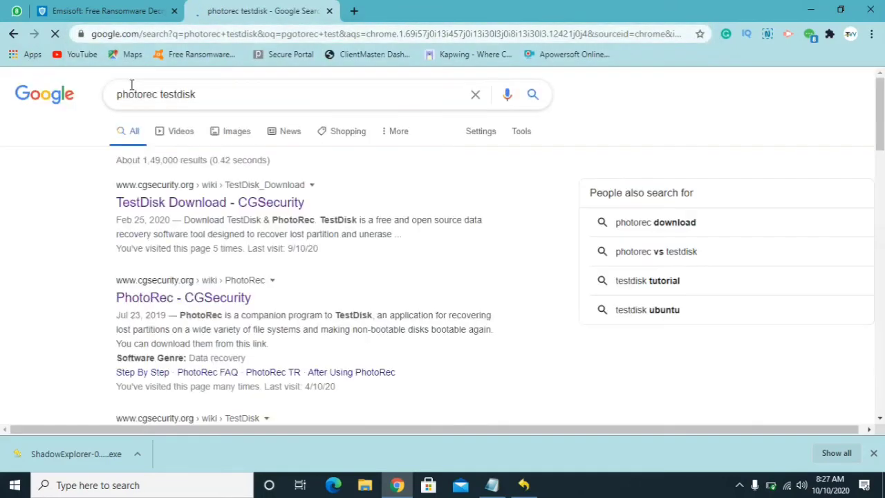
- Open CGSecurity's TestDisk Download page and download TestDisk 7.2-WIP for Windows
left_click(243, 210)
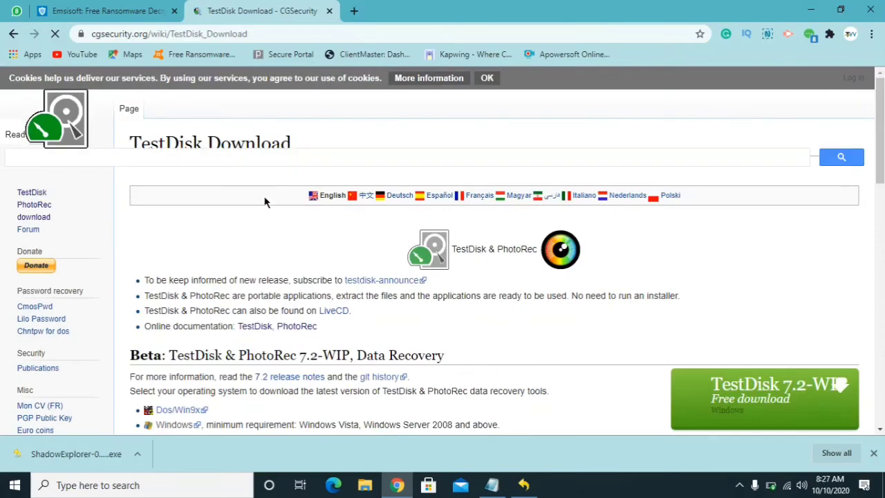
scroll(700, 249, "down", 3)
left_click(760, 202)
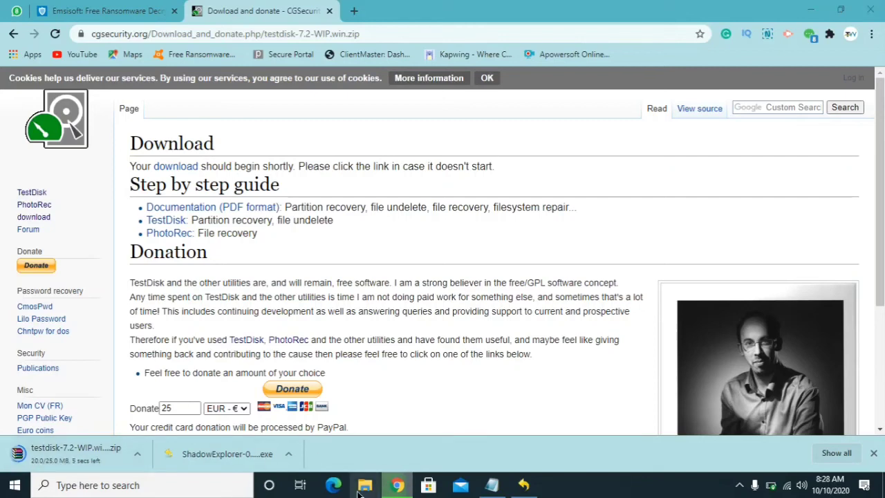
- In File Explorer, extract the testdisk-7.2-WIP.win (14) archive within E:\New folder (4), replacing all existing files
left_click(359, 491)
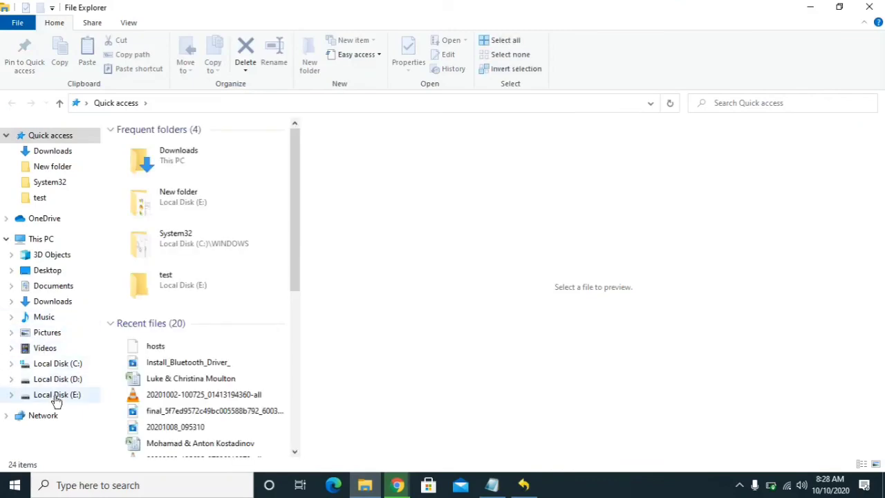
left_click(57, 400)
left_click(155, 285)
double_click(155, 284)
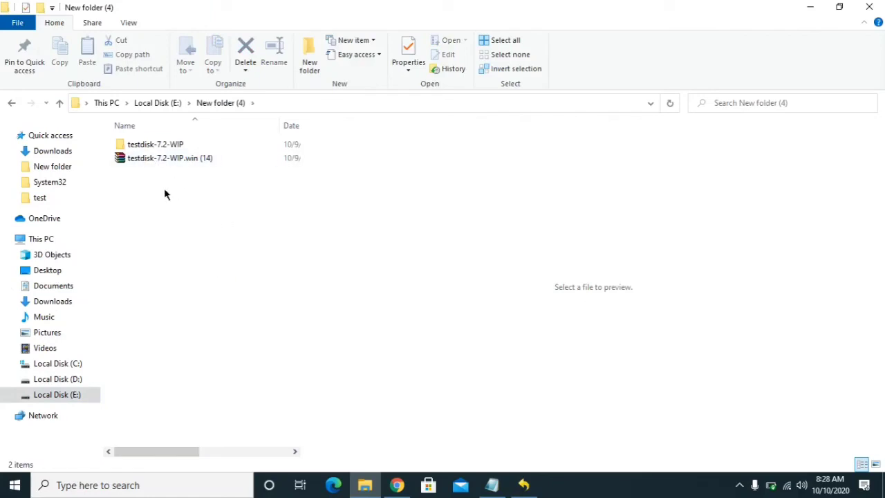
left_click(153, 159)
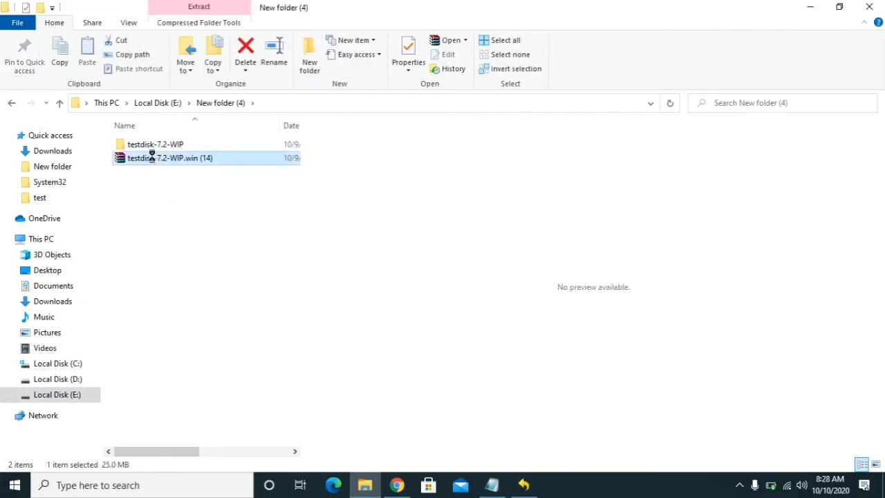
right_click(152, 160)
left_click(203, 223)
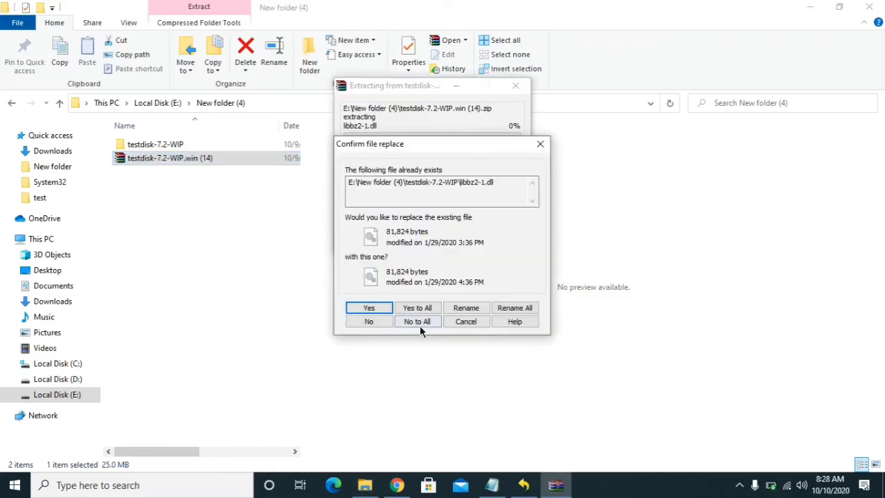
left_click(415, 309)
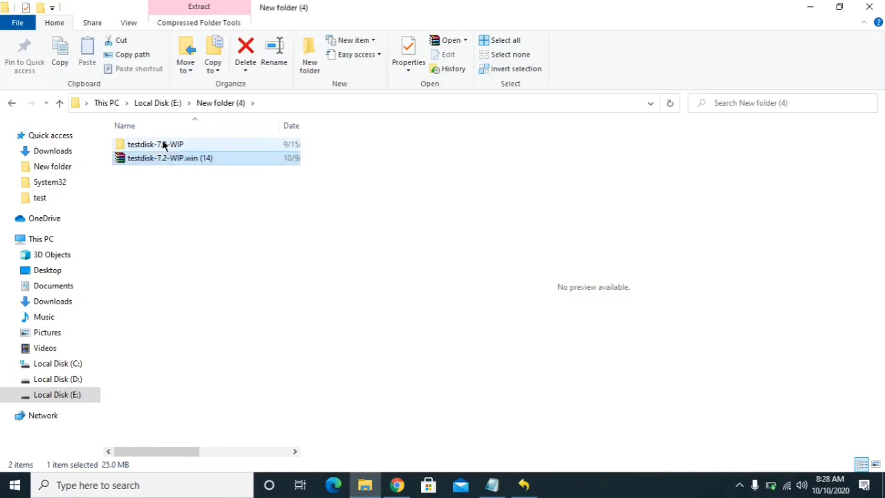
- Launch qphotorec_win from the extracted testdisk-7.2-WIP folder, close ShadowExplorer and minimize File Explorer
double_click(164, 145)
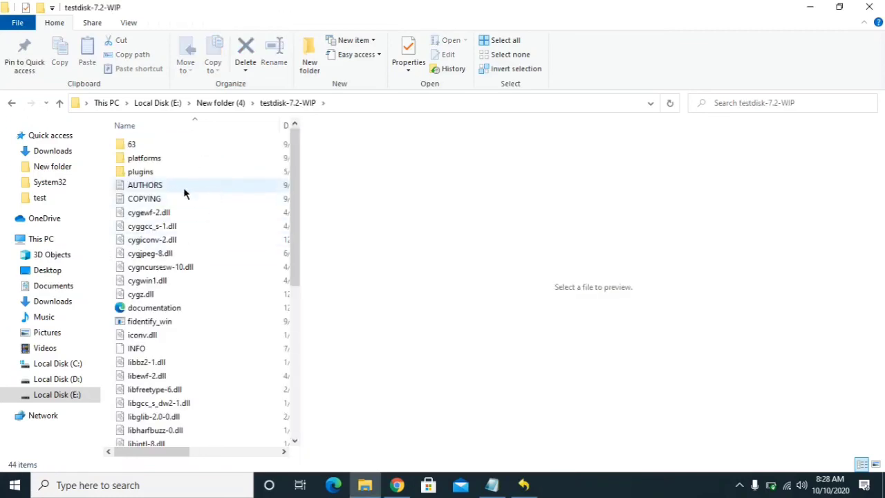
scroll(185, 307, "down", 7)
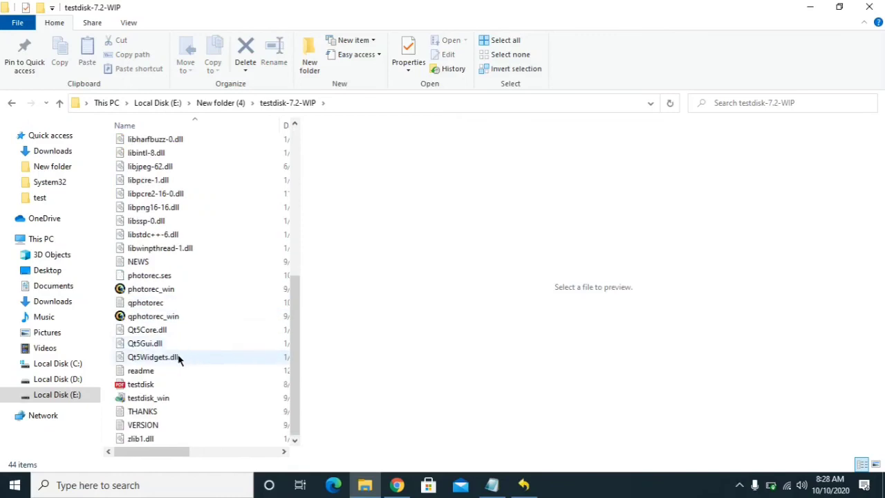
left_click(148, 320)
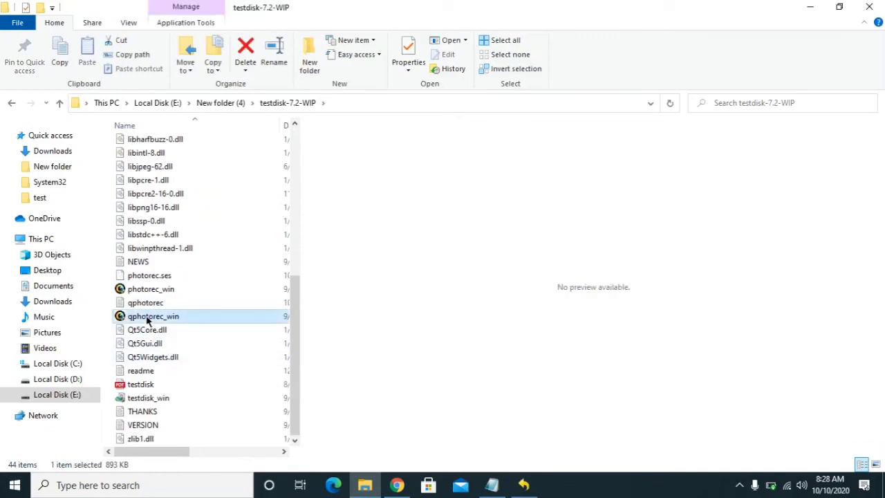
double_click(162, 313)
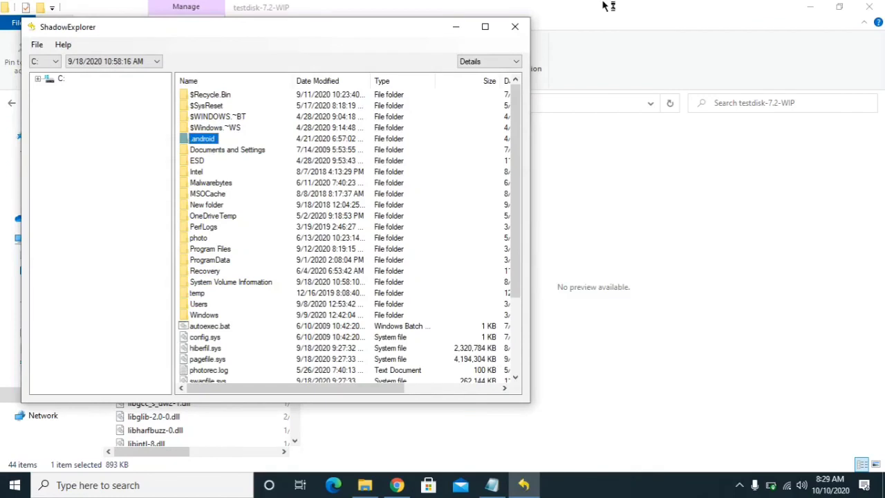
left_click(515, 26)
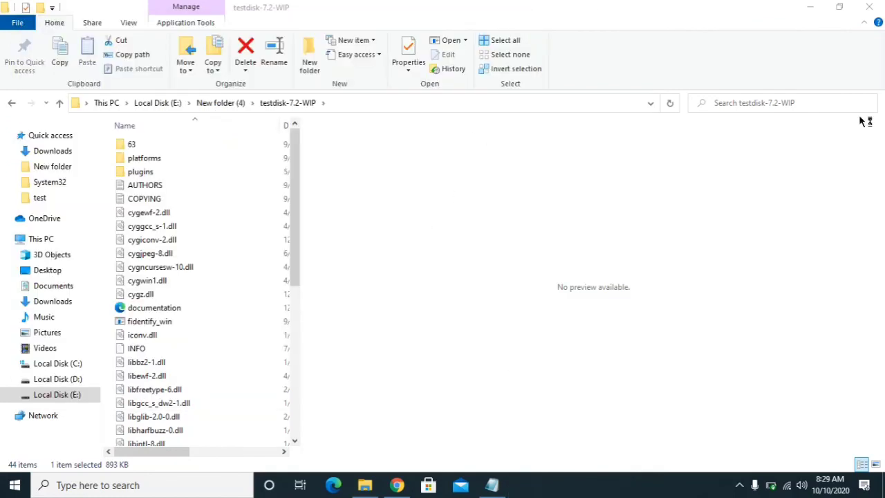
left_click(812, 7)
left_click(812, 9)
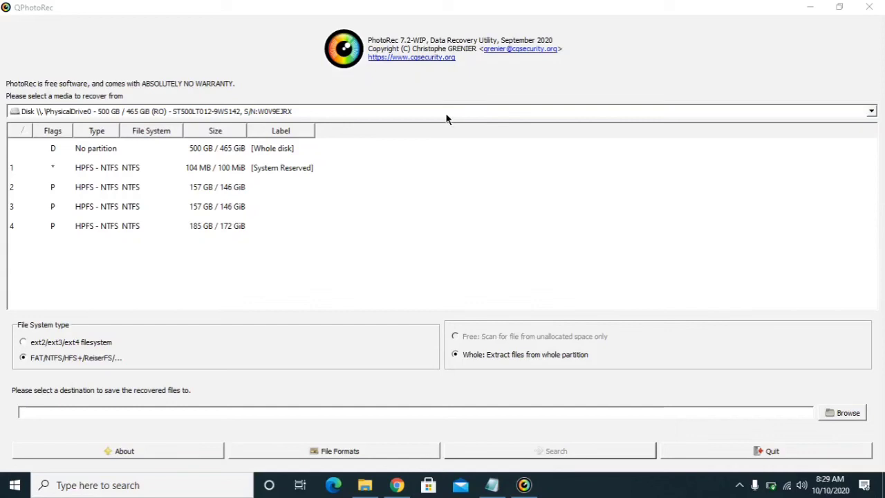
- Select the No partition [Whole disk] entry for recovery and limit the file formats to png only
left_click(117, 152)
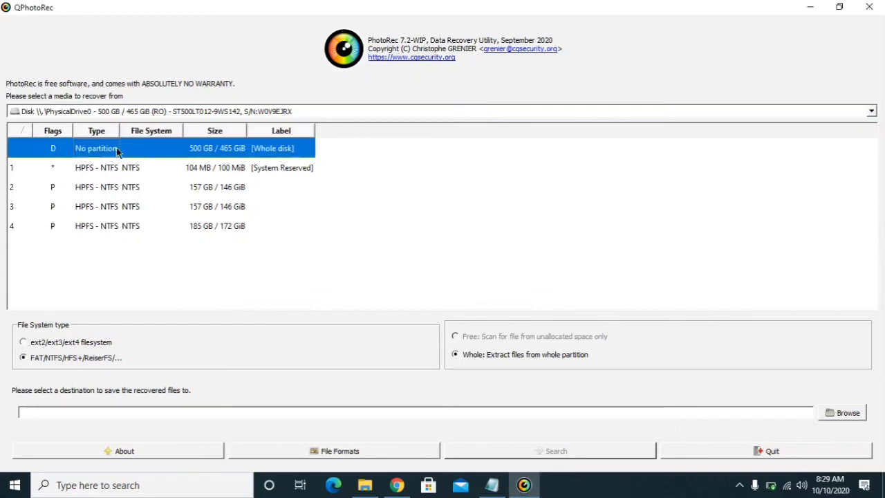
left_click(338, 453)
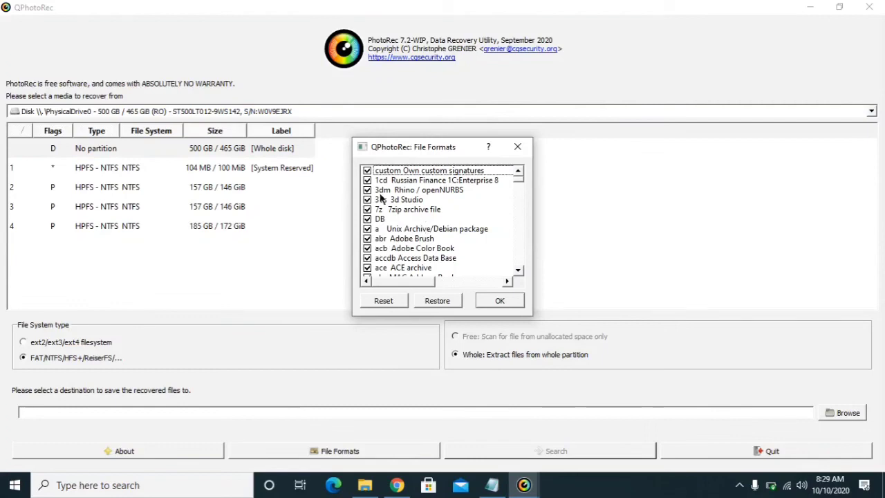
left_click(383, 301)
left_click(416, 247)
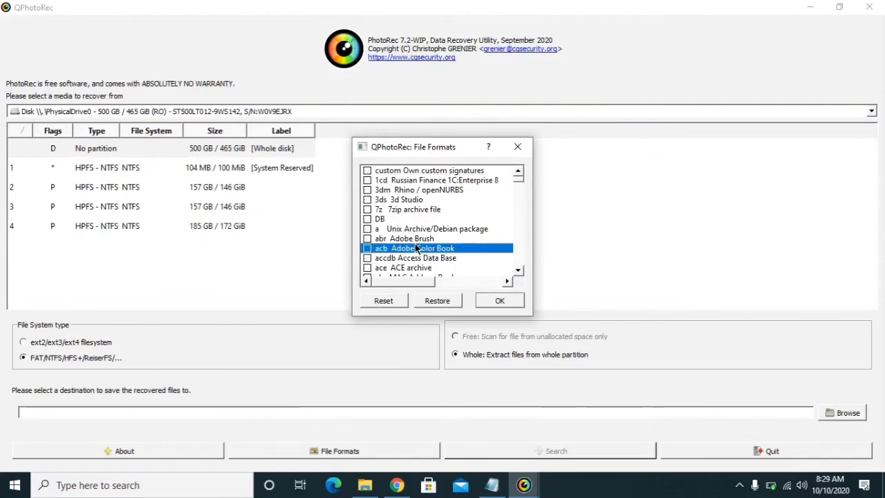
key("p")
key("n")
key("p")
key("n")
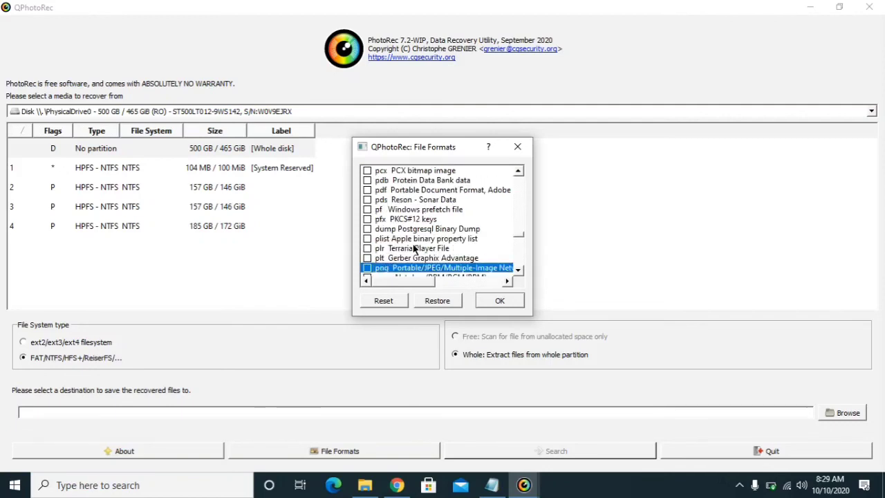
left_click(366, 268)
left_click(405, 235)
left_click(510, 307)
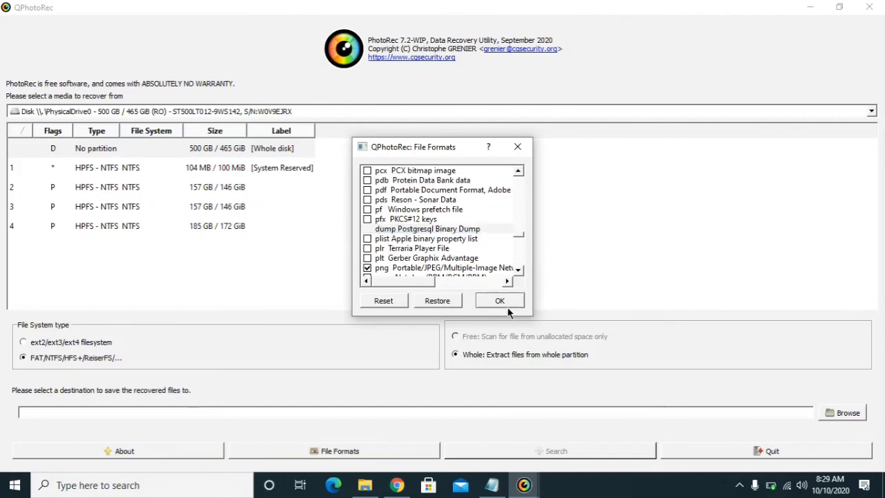
- Set folder 63 in testdisk-7.2-WIP as the recovery destination, start the file search and minimize QPhotoRec
left_click(845, 415)
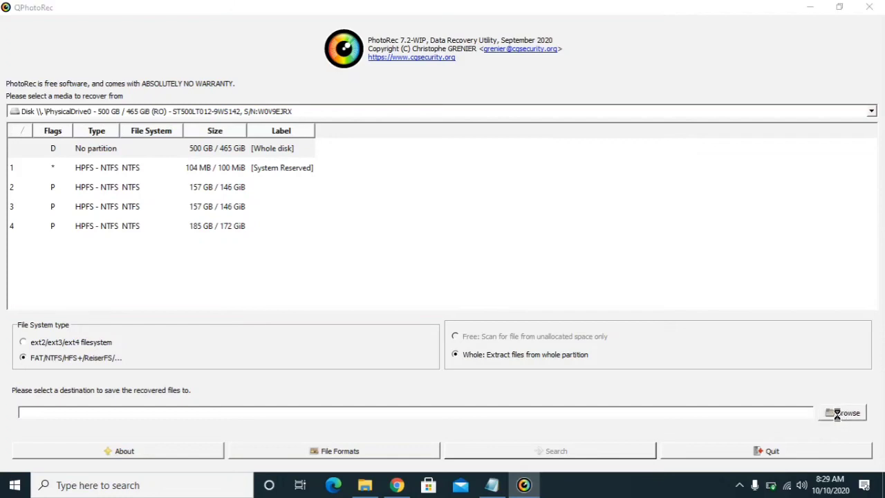
left_click(146, 111)
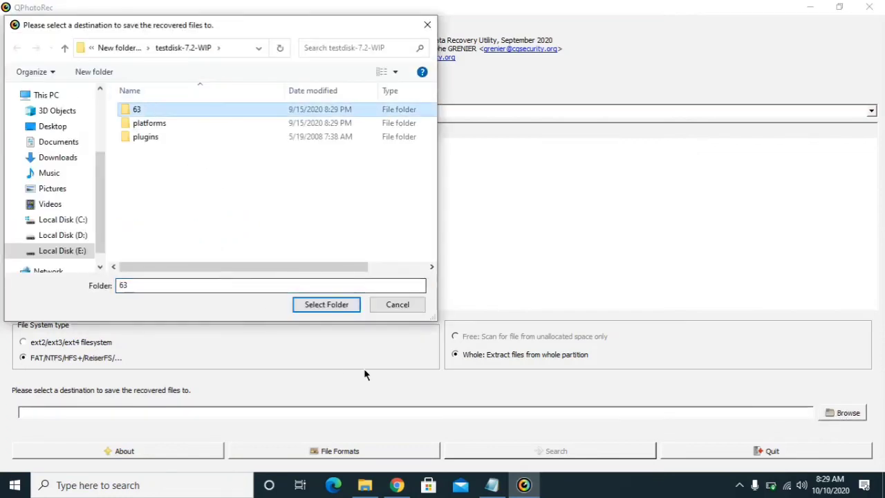
left_click(340, 309)
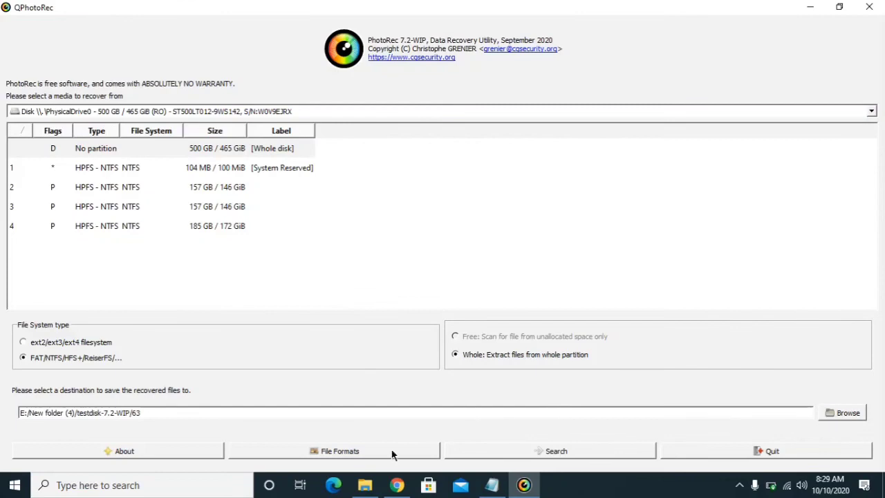
left_click(555, 456)
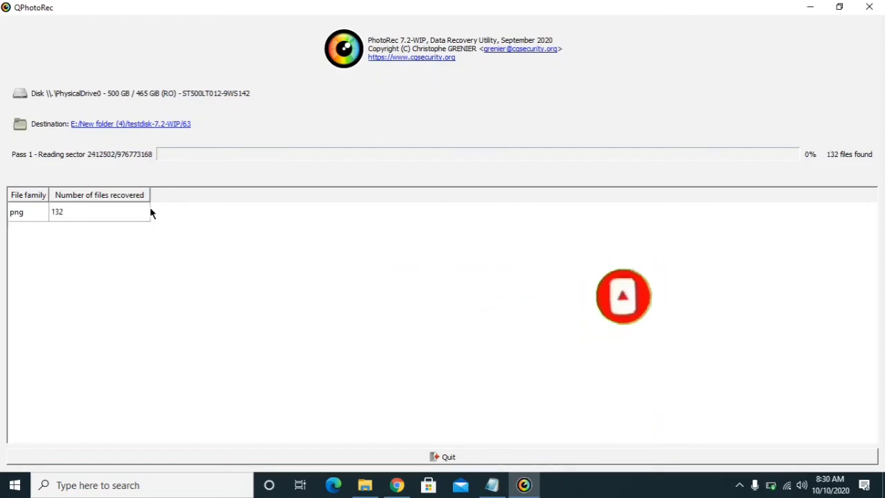
left_click(810, 8)
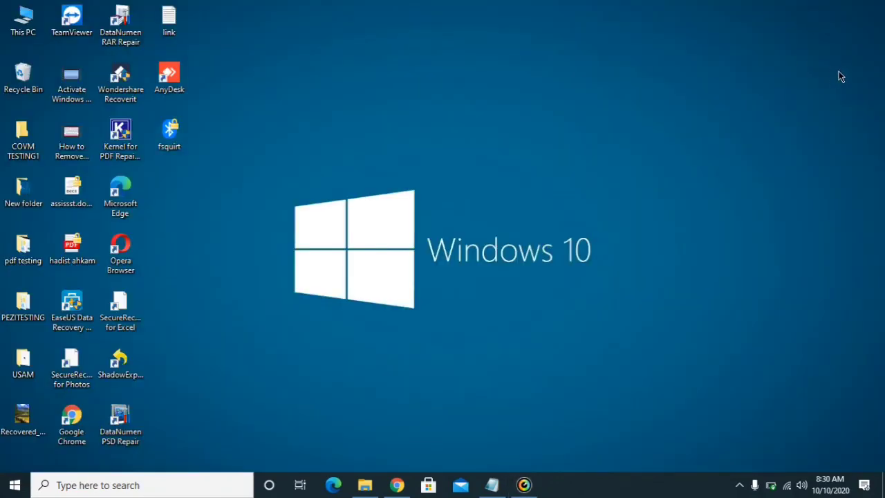